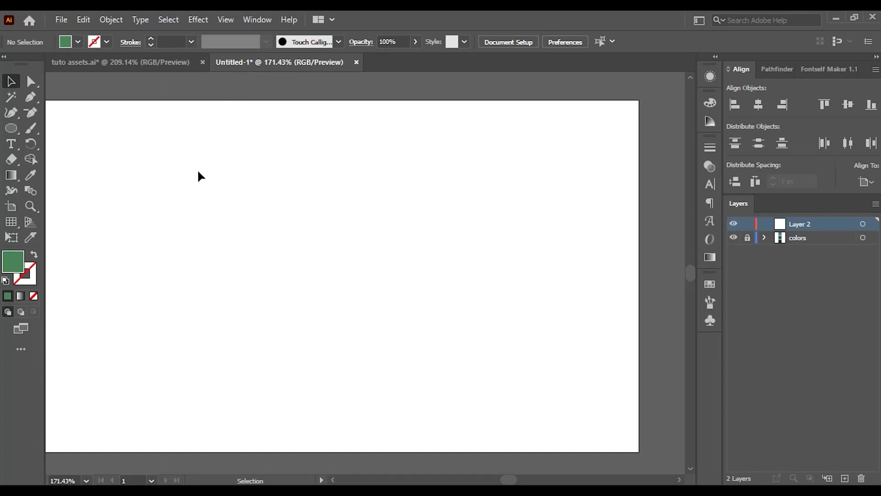
Create a 1920 × 1080 px green rectangle and centre it on the artboard as the background
key("a")
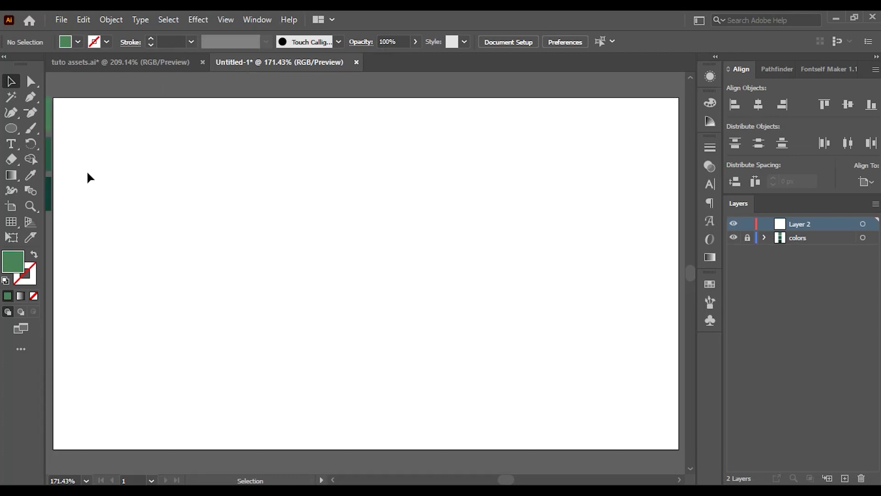
left_click(8, 129)
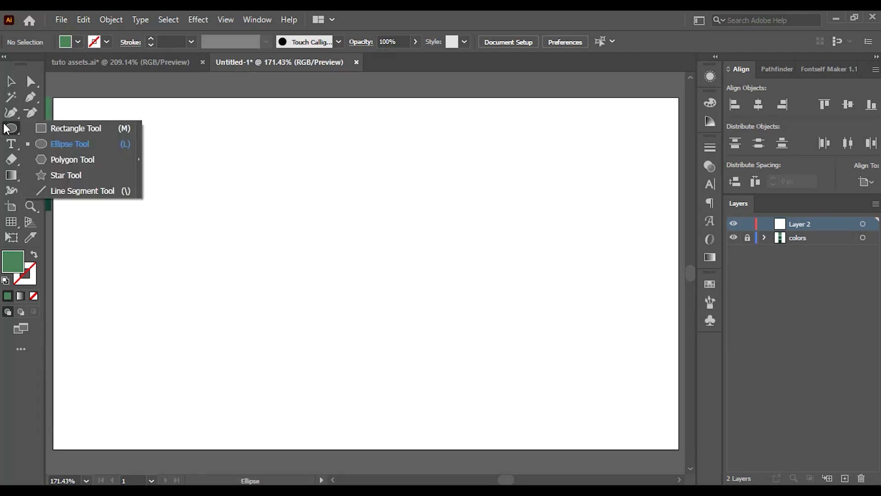
left_click(59, 133)
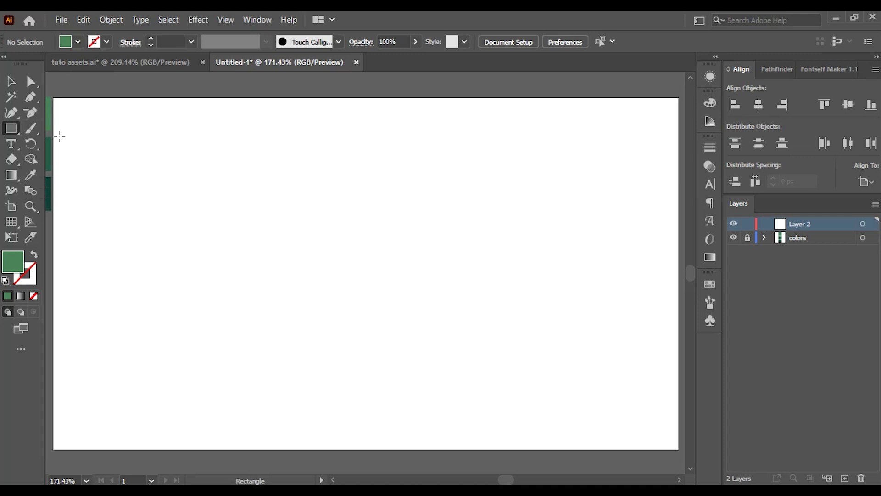
left_click(308, 246)
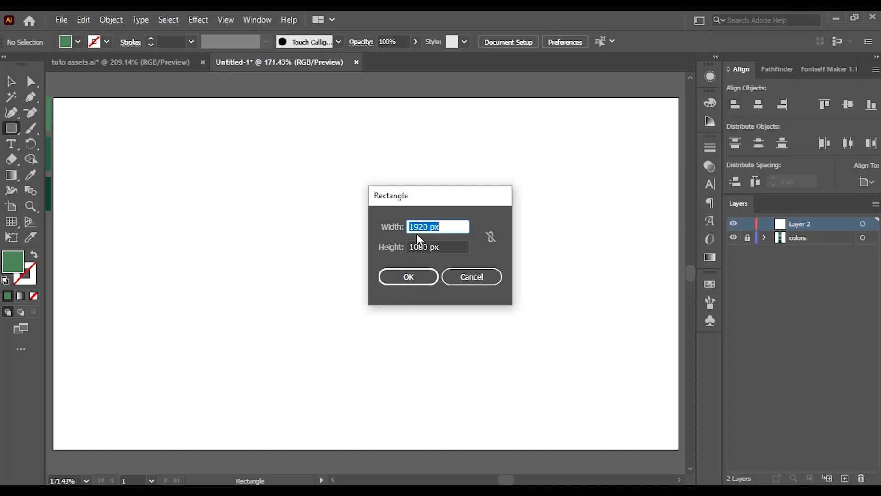
left_click(425, 277)
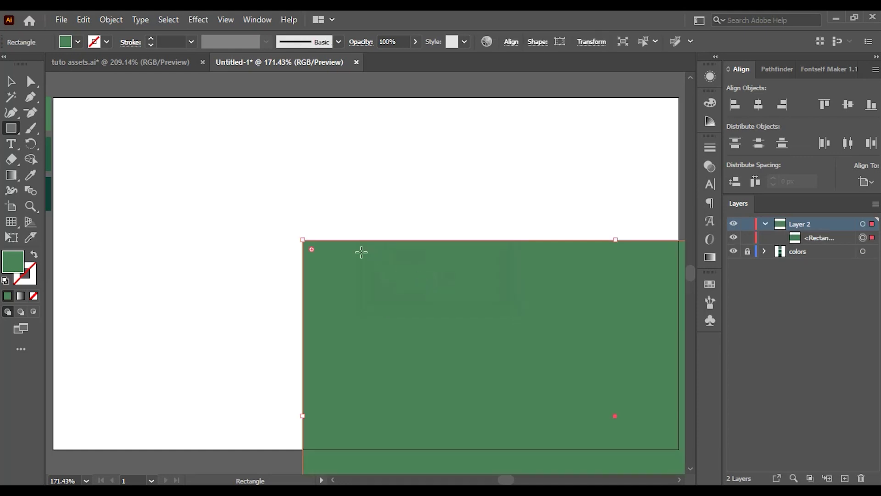
left_click(759, 107)
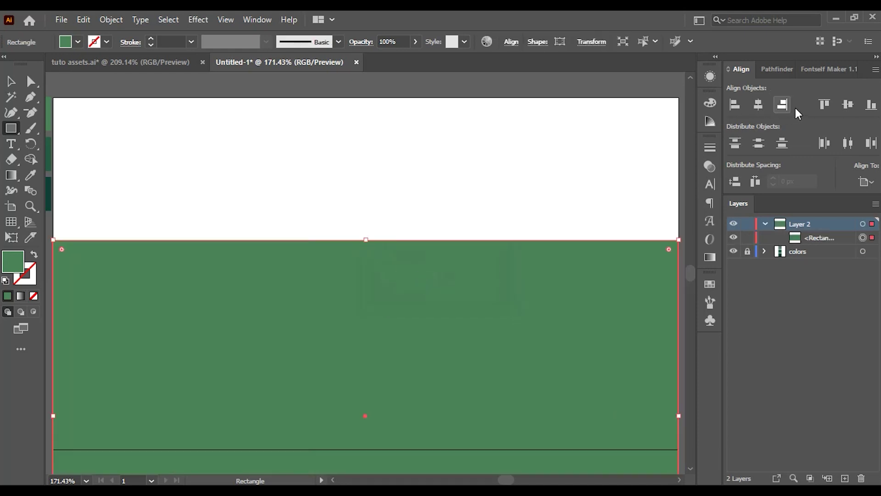
left_click(847, 105)
key("v")
left_click(89, 87)
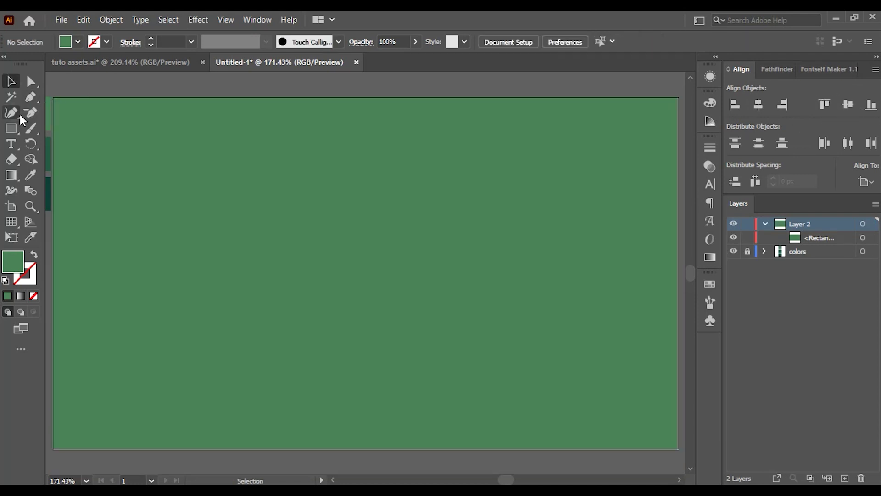
Draw a large circle and centre it horizontally and vertically on the artboard
left_click(16, 126)
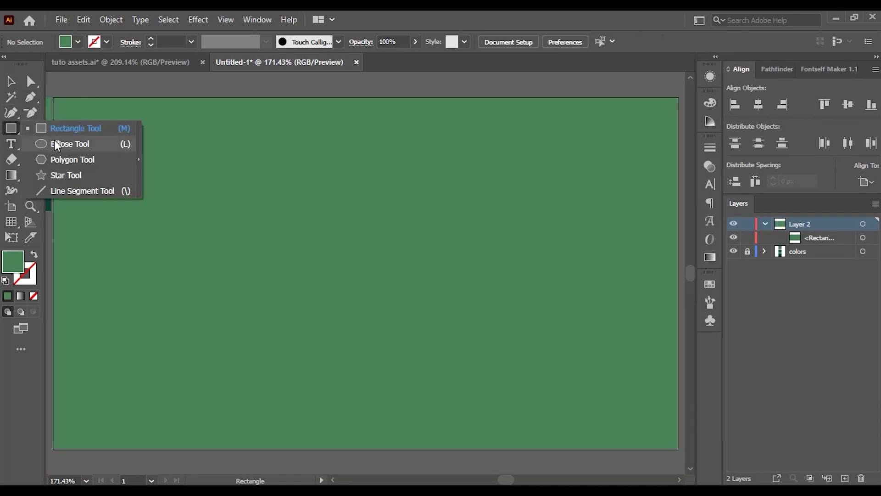
key("l")
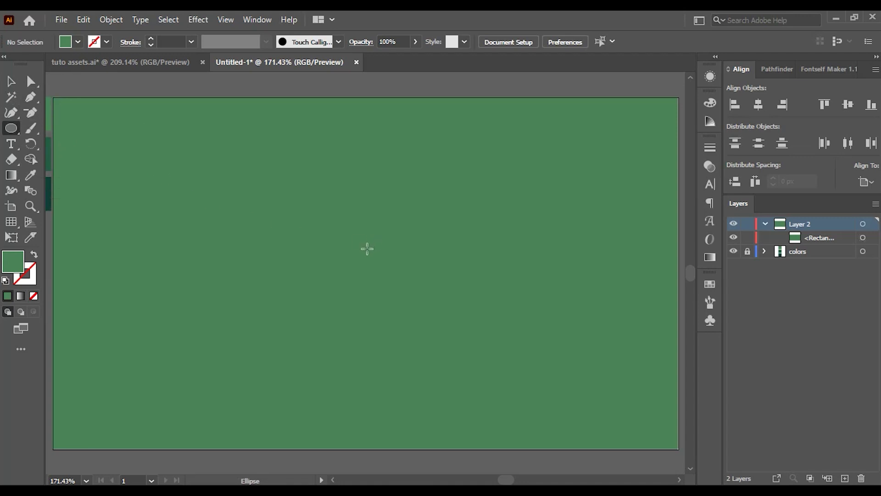
left_click_drag(395, 286, 504, 340)
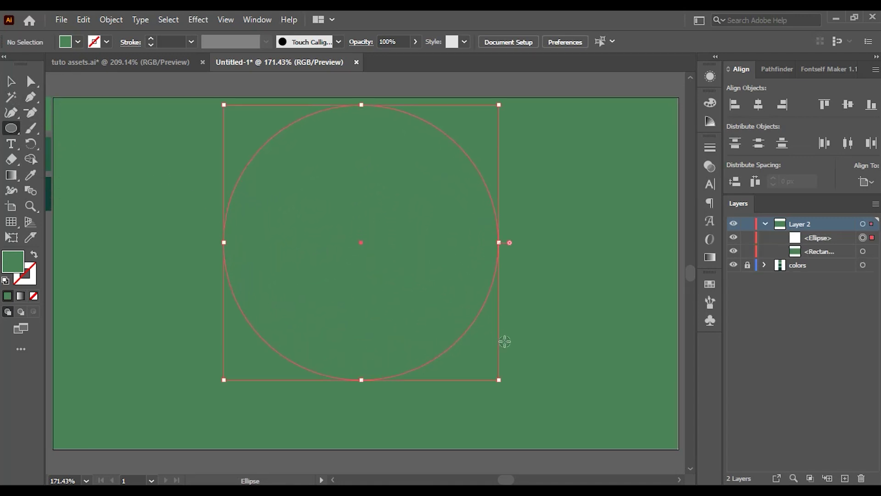
left_click(758, 104)
left_click(847, 106)
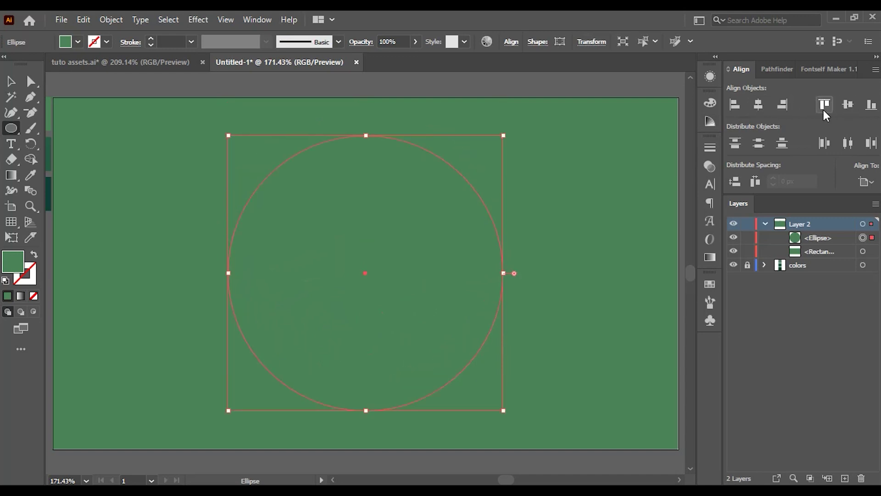
Copy the circle to the clipboard
left_click(18, 87)
left_click(83, 20)
left_click(117, 84)
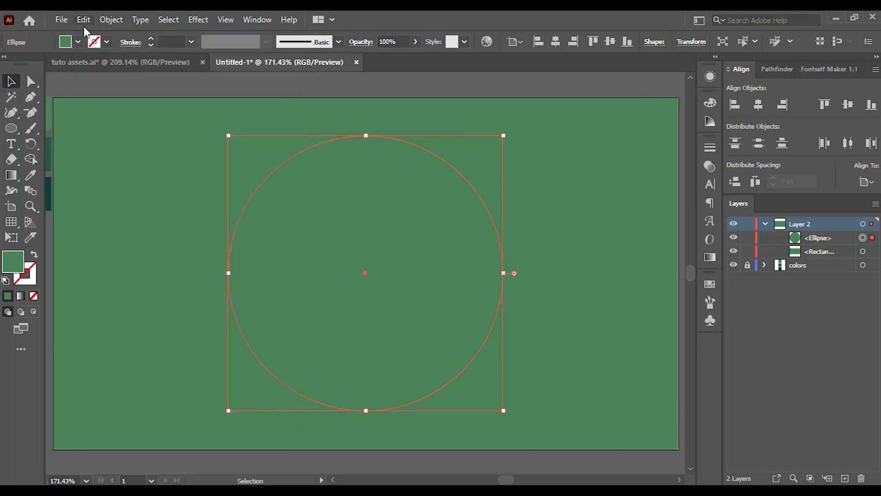
left_click(83, 19)
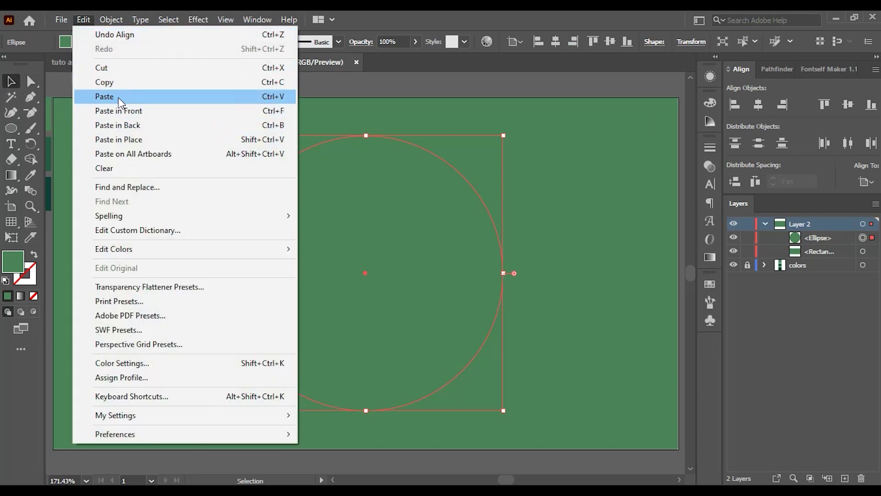
Paste a circle copy, then subtract the other circle from the background with Pathfinder Minus Front
left_click(118, 97)
left_click(733, 237)
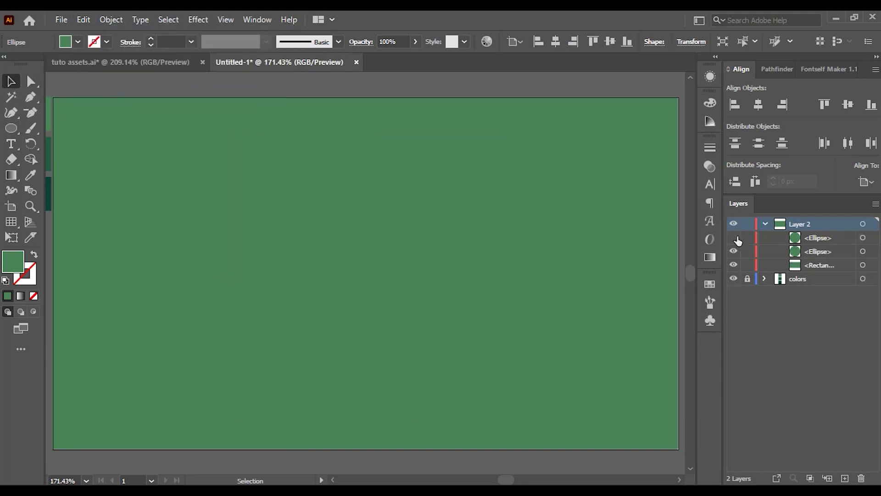
left_click(863, 252)
left_click(135, 140, "shift")
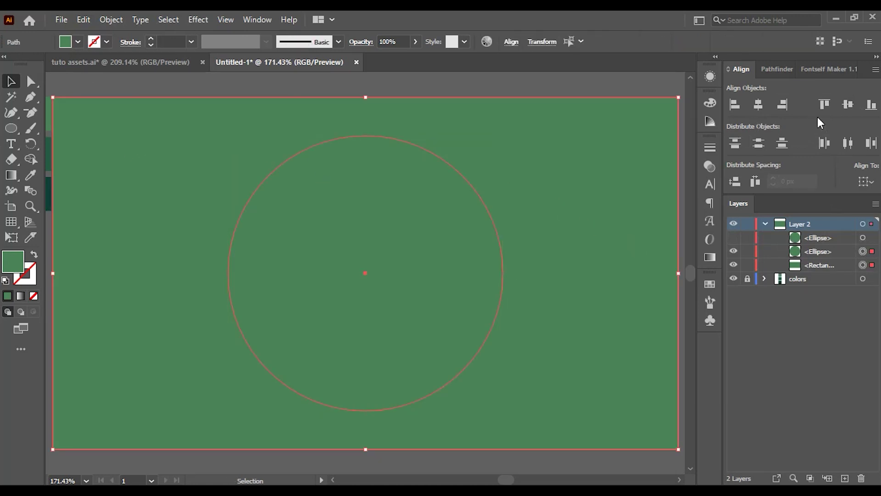
left_click(784, 70)
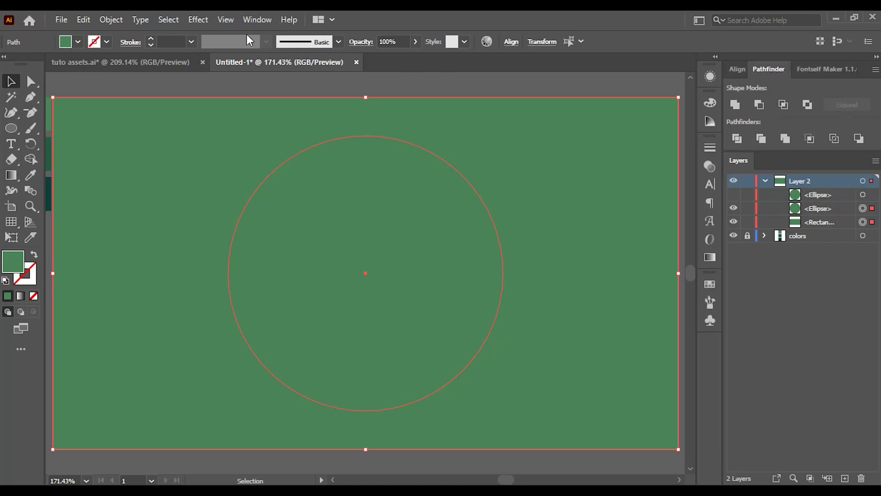
left_click(256, 19)
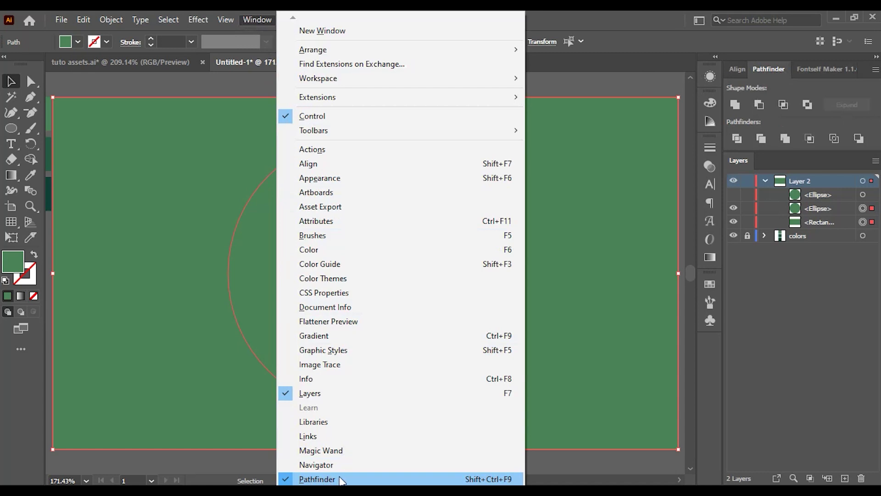
left_click(314, 479)
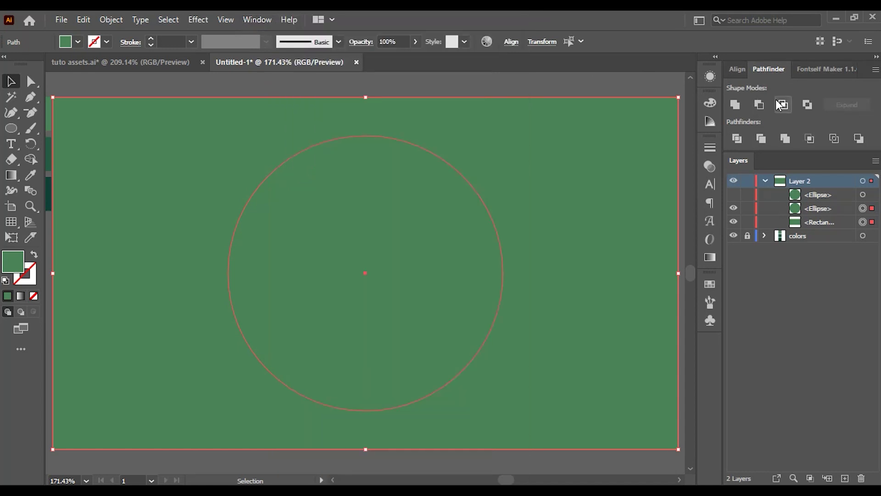
left_click(808, 105)
left_click(733, 194)
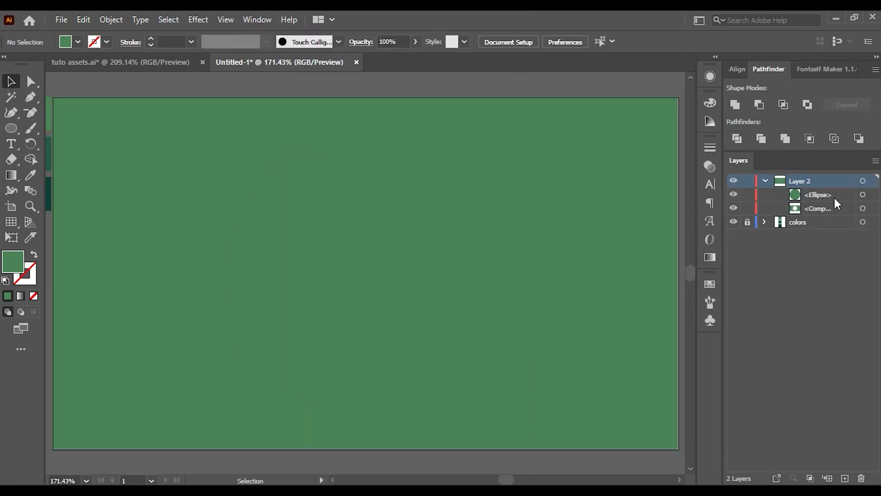
left_click(863, 194)
Paste a copy of the circle in front and scale it down around its centre
left_click(83, 20)
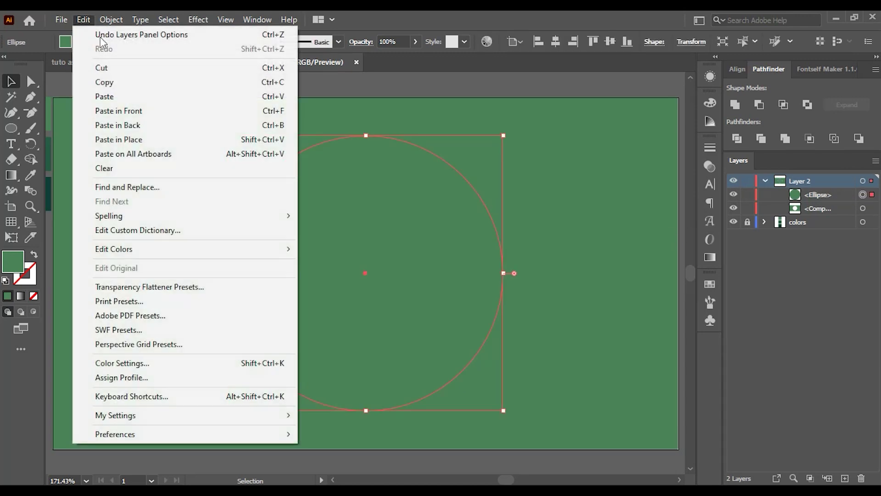
left_click(124, 83)
left_click(82, 20)
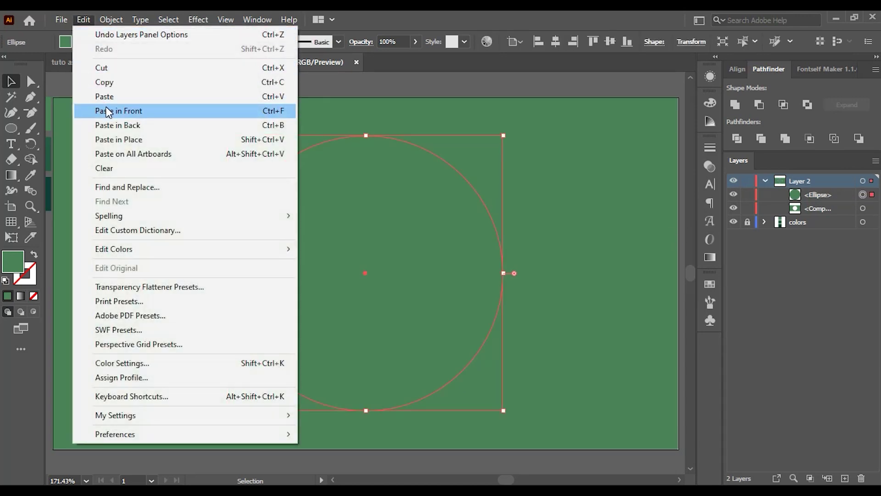
left_click(114, 98)
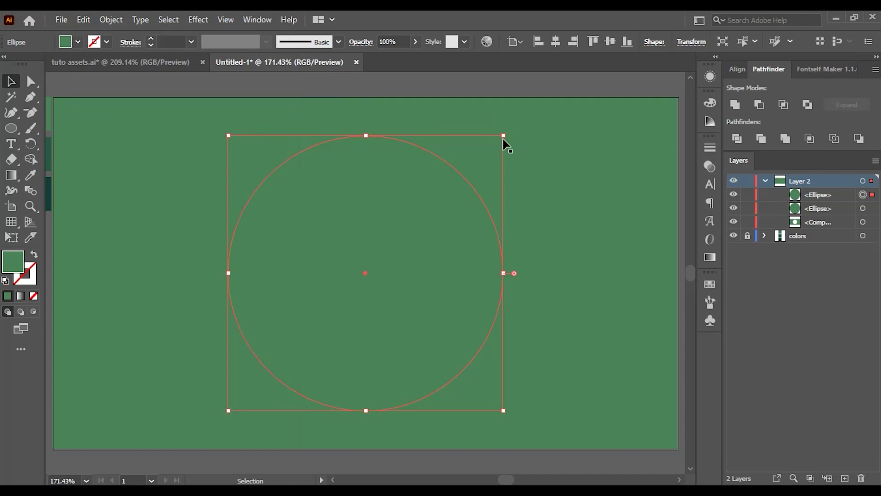
left_click_drag(508, 140, 262, 64)
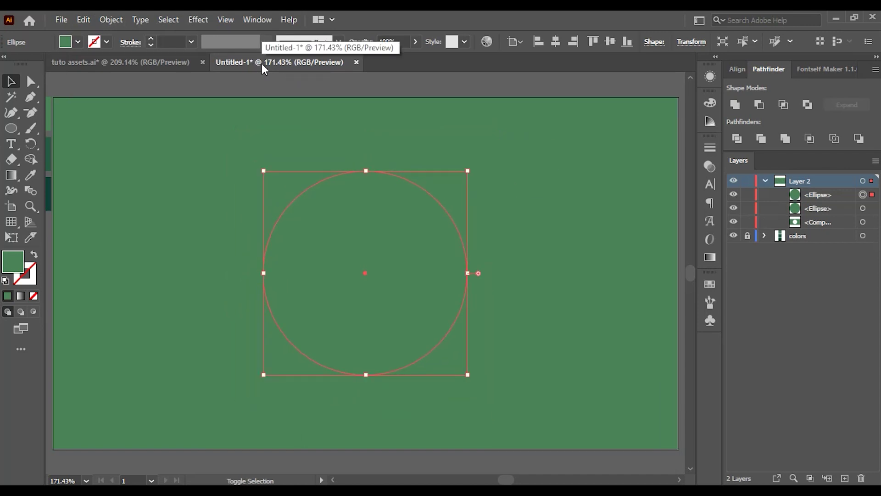
key("ctrl+y")
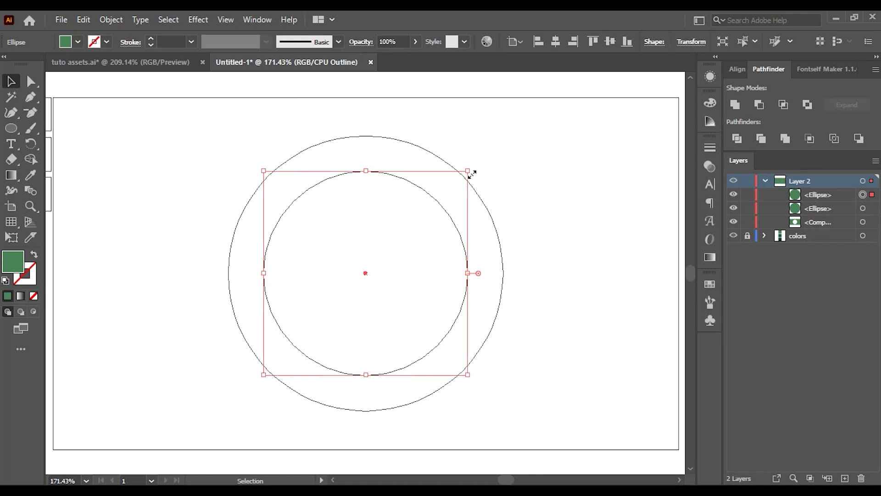
left_click_drag(472, 174, 463, 179)
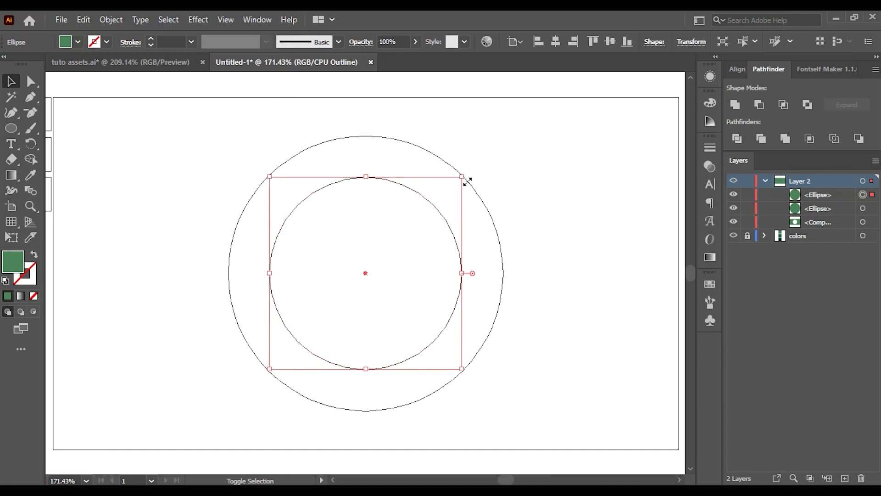
key("ctrl+y")
Duplicate the smaller inner circle with copy and paste
left_click(82, 13)
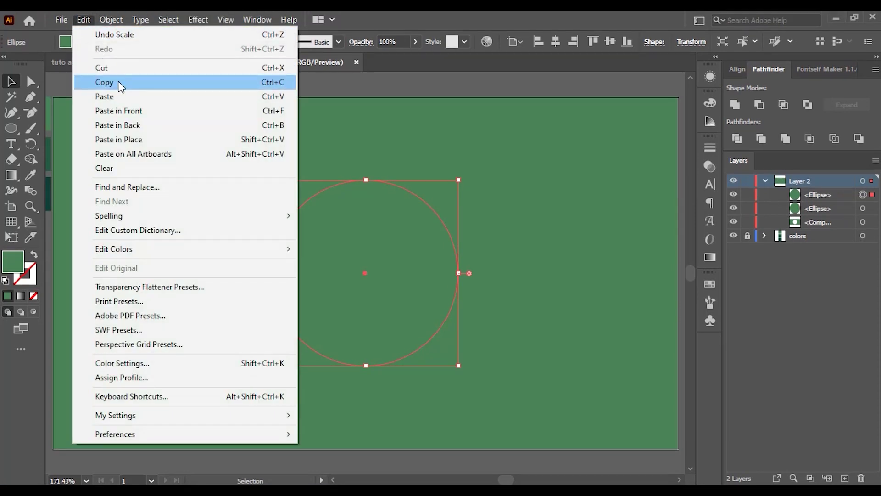
left_click(120, 85)
left_click(83, 20)
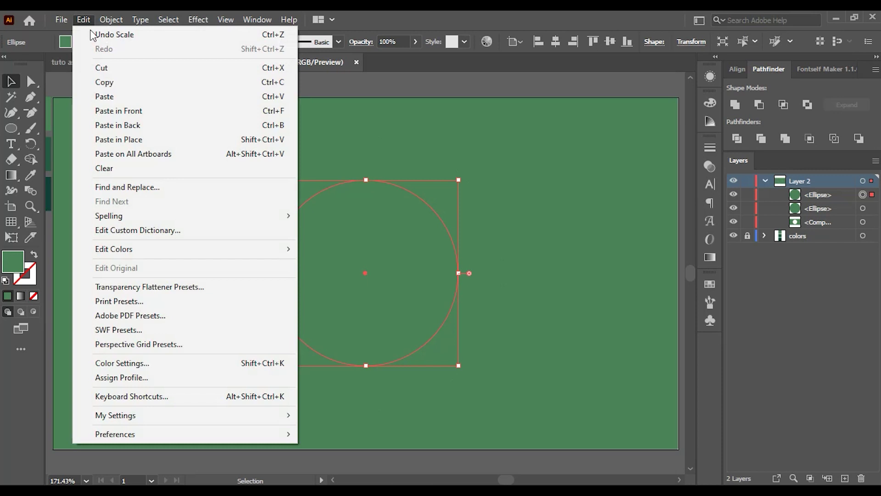
left_click(109, 98)
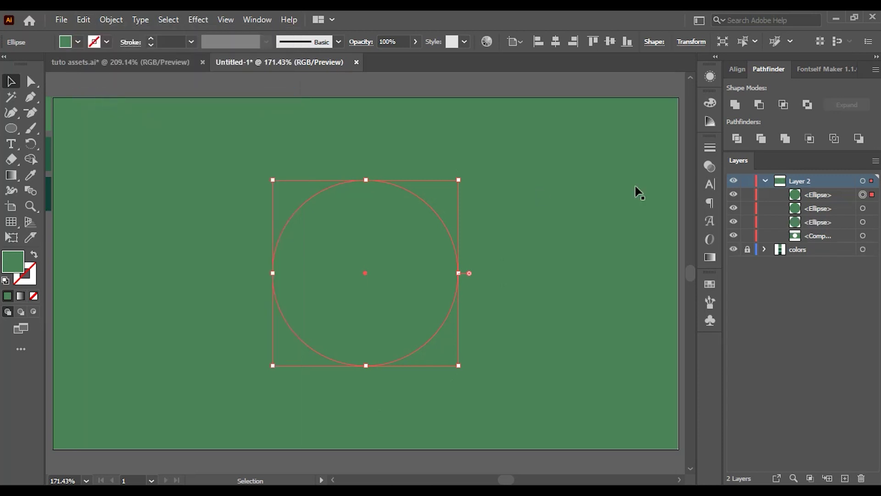
Combine the inner circle with the big circle into a ring using Pathfinder Exclude
left_click(735, 195)
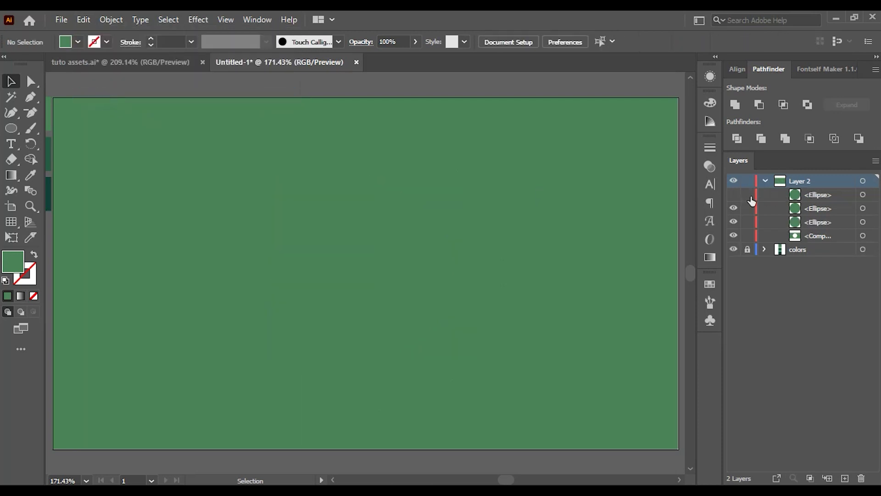
left_click(862, 208)
left_click(862, 222, "shift")
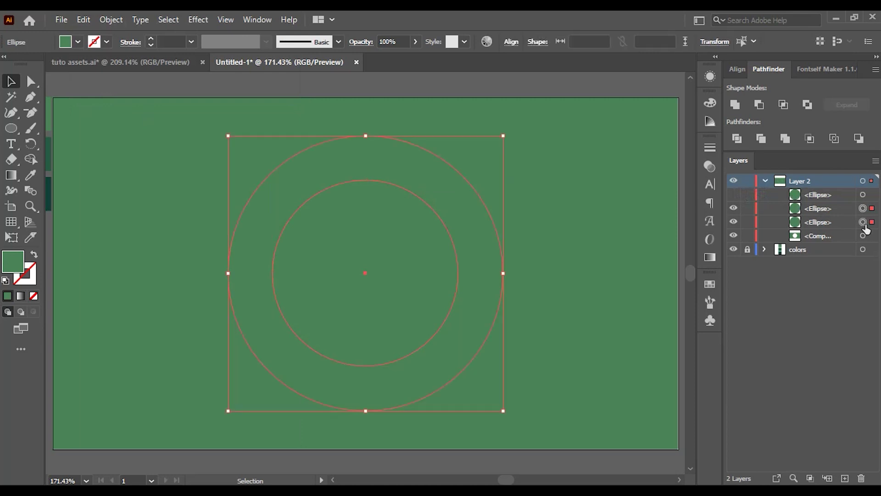
left_click(810, 104)
key("ctrl+alt+3")
Paste a circle copy and scale it down around its centre to 442 px
left_click(83, 19)
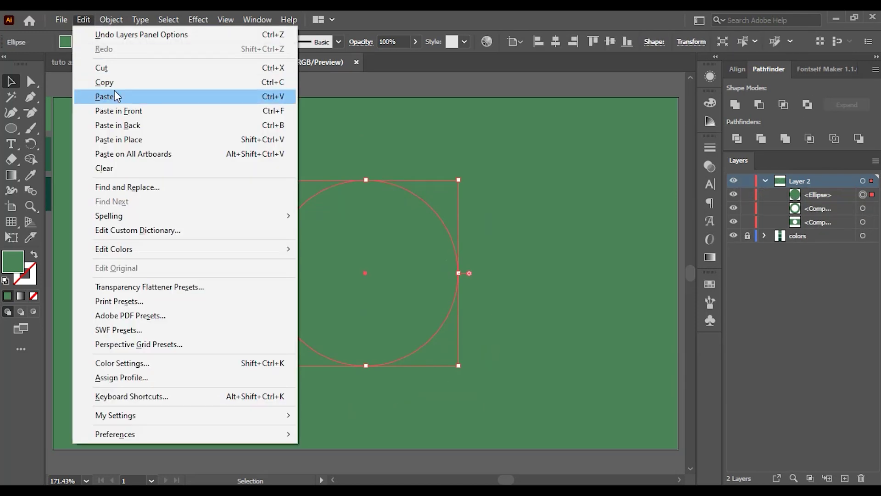
left_click(105, 82)
left_click(90, 21)
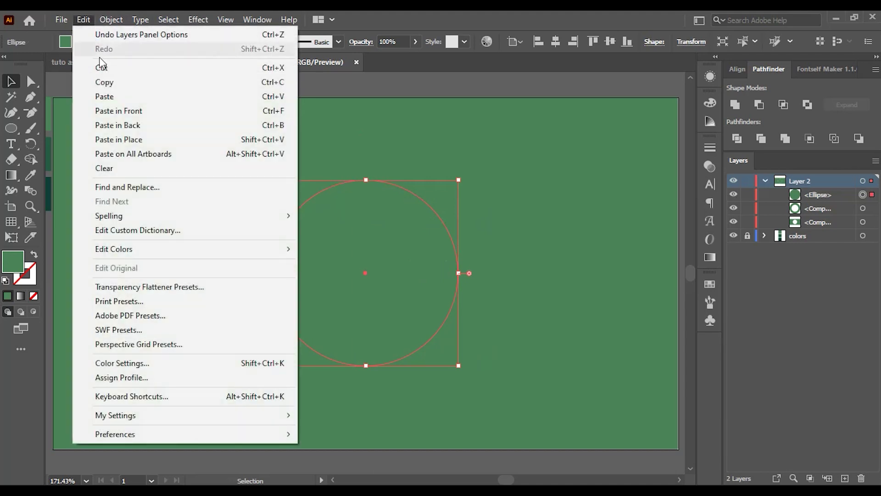
left_click(120, 96)
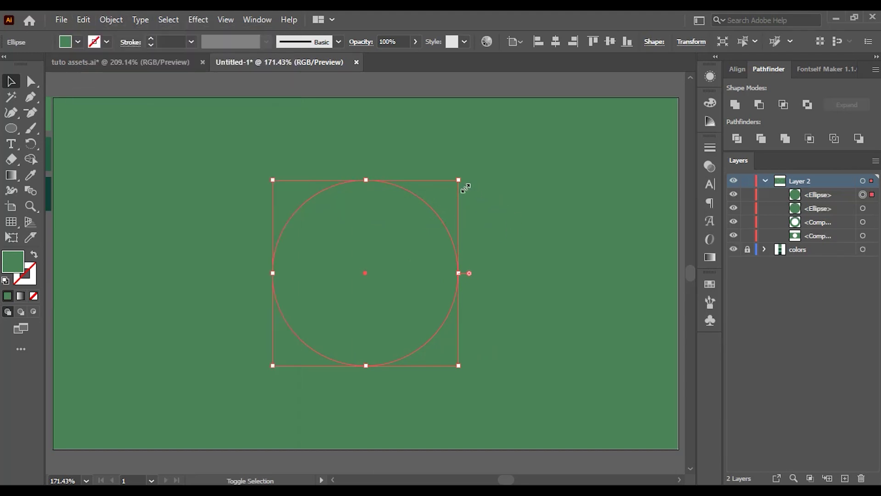
left_click_drag(463, 187, 423, 226)
key("ctrl+y")
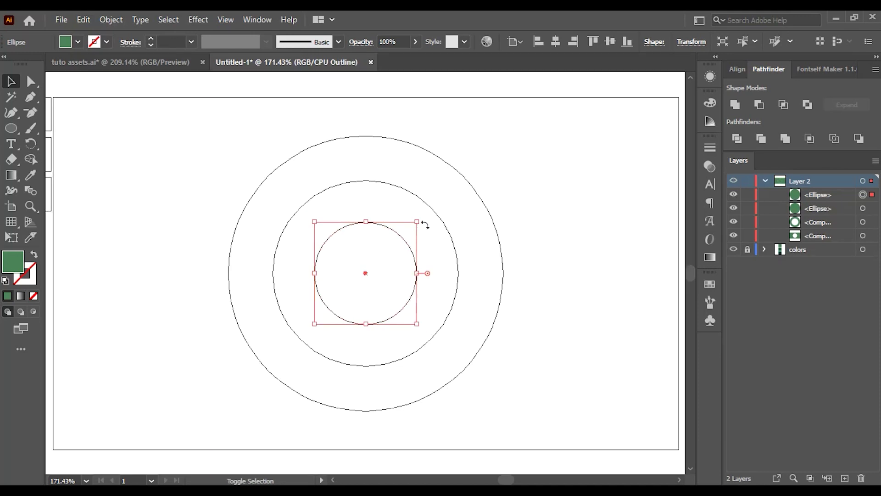
Paste a 314 px circle copy and exclude it from the larger circle to form the second ring
left_click(84, 19)
left_click(104, 79)
left_click(90, 22)
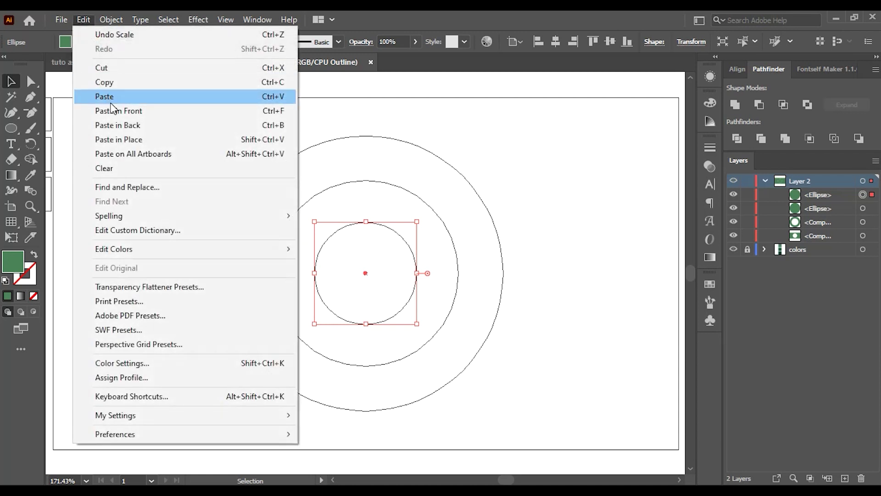
left_click(115, 96)
key("ctrl+y")
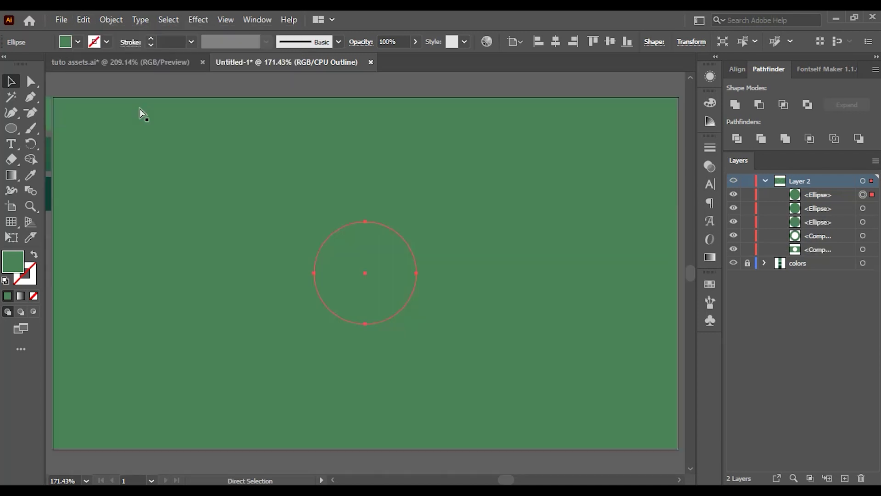
key("v")
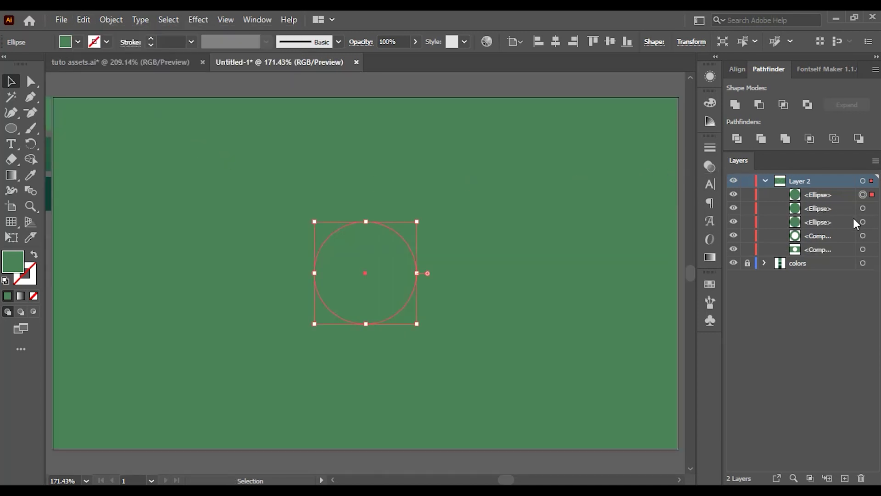
left_click(864, 223)
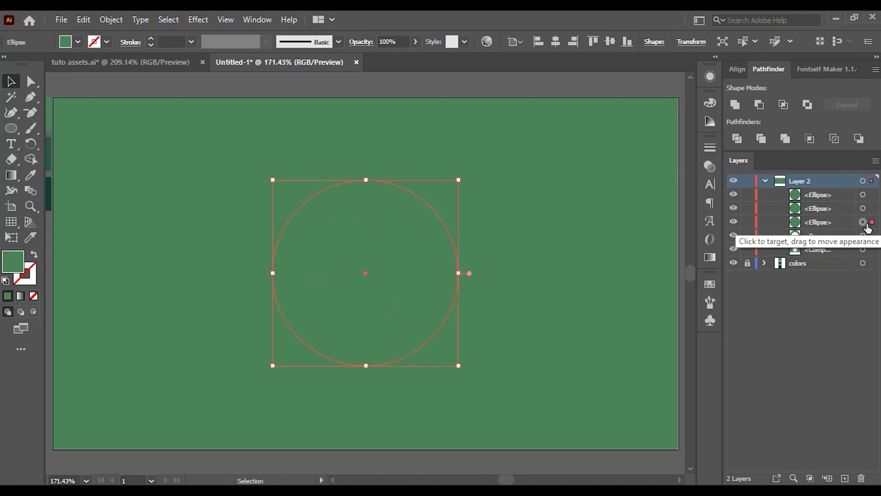
left_click(863, 209, "shift")
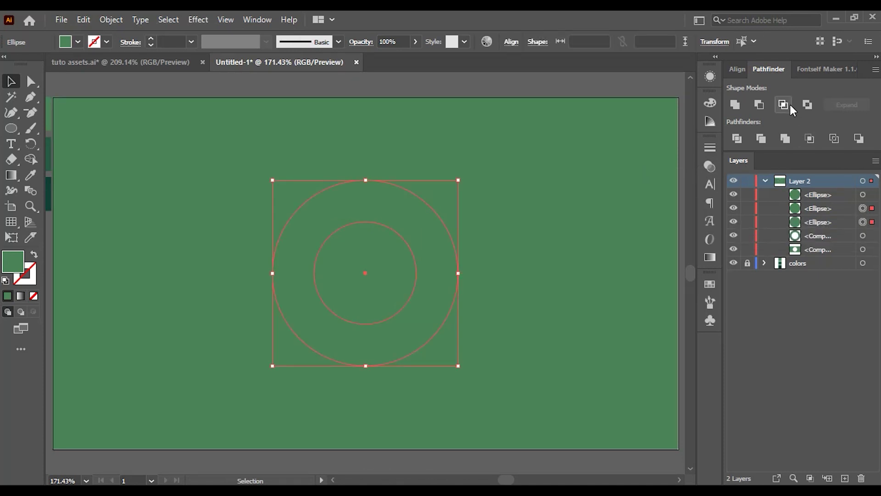
left_click(808, 107)
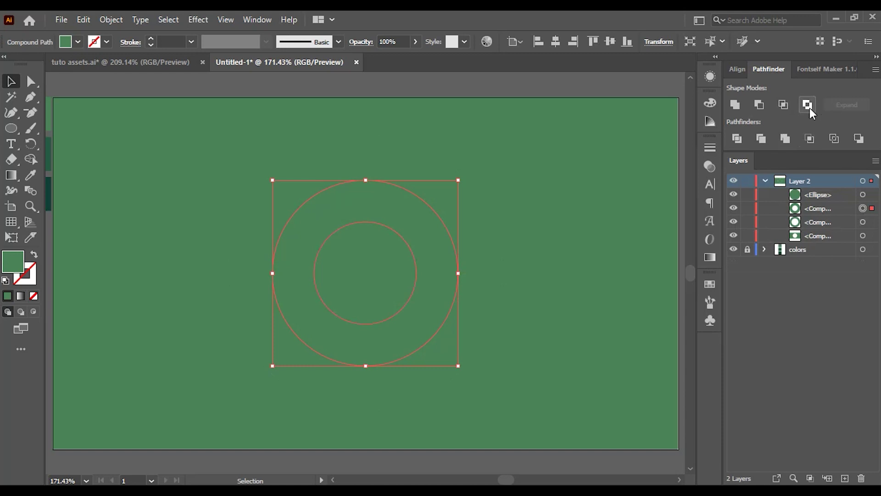
Fill the centre circle with the dark teal swatch using the Eyedropper
left_click(734, 195)
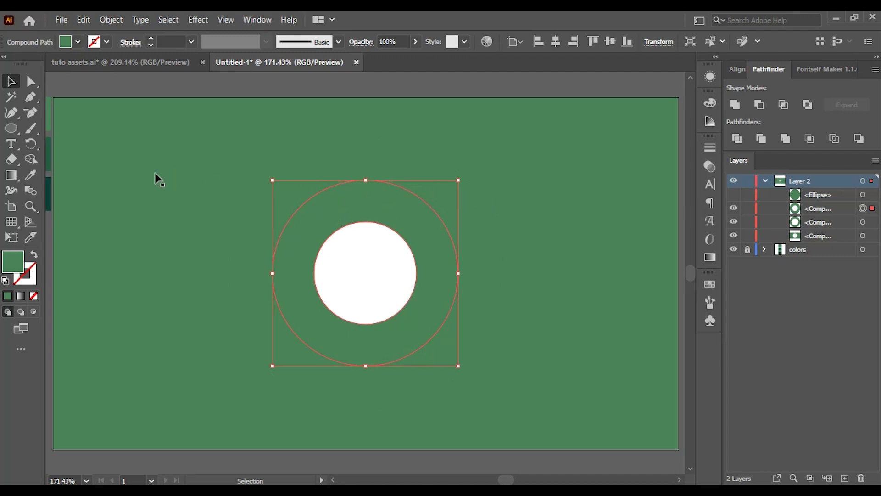
left_click(207, 169)
left_click(275, 206)
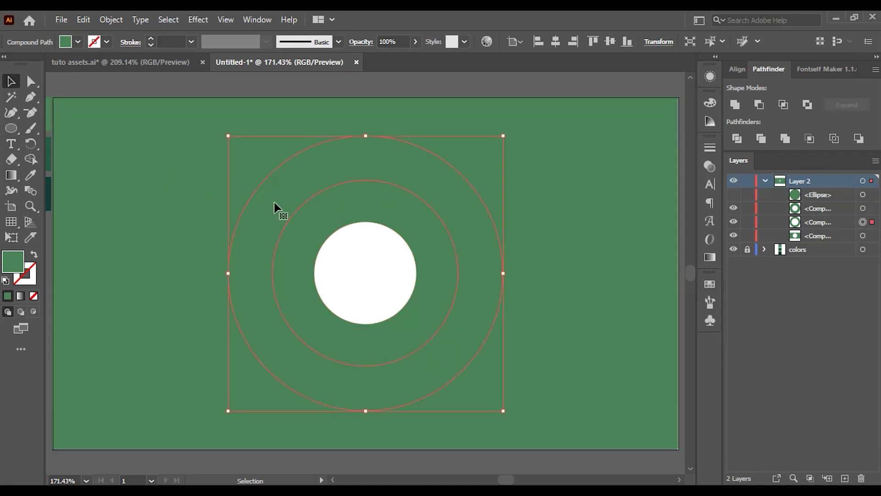
left_click_drag(208, 254, 263, 260)
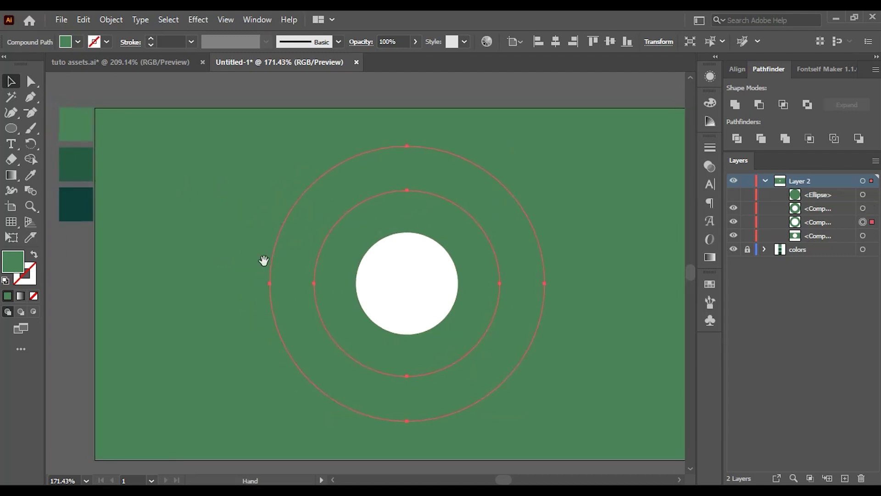
left_click(736, 195)
left_click(863, 195)
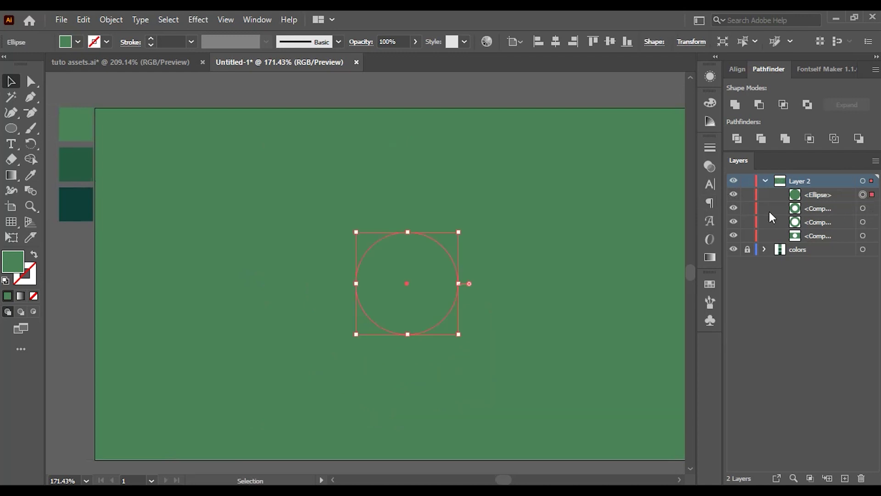
left_click(31, 175)
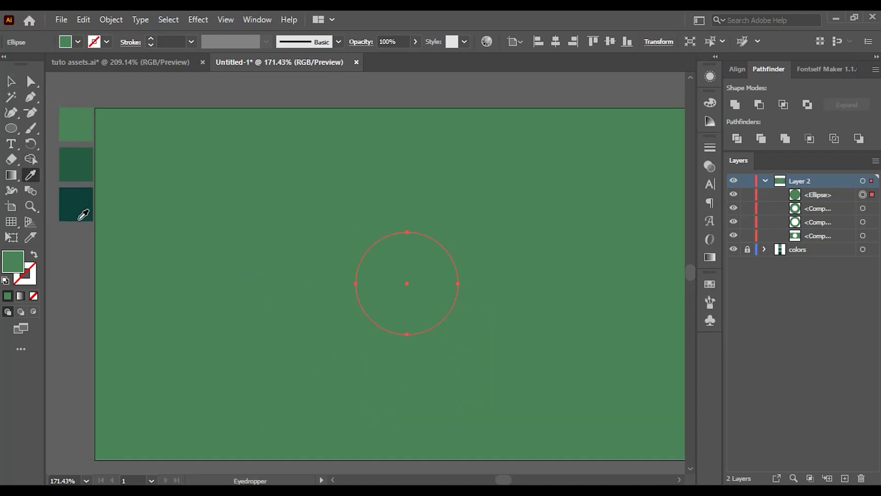
left_click(82, 217)
Fill the middle ring with the darker green swatch
left_click(9, 84)
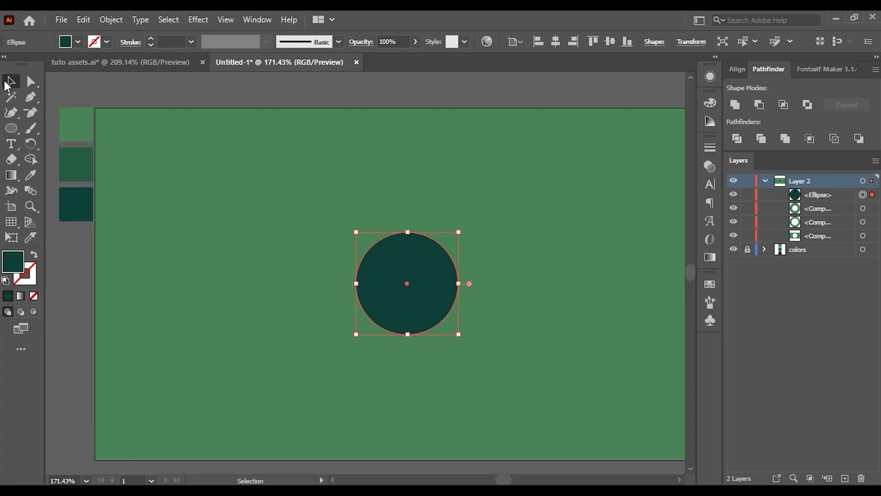
left_click(347, 206)
left_click(353, 221)
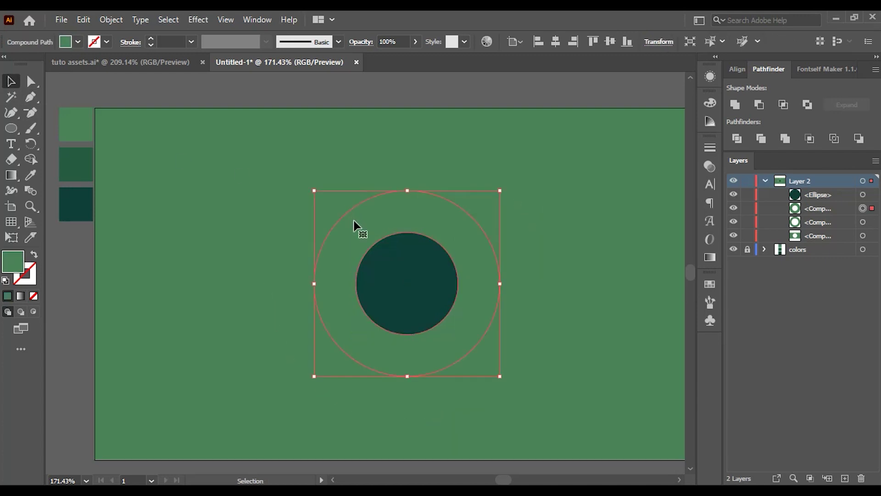
left_click(31, 175)
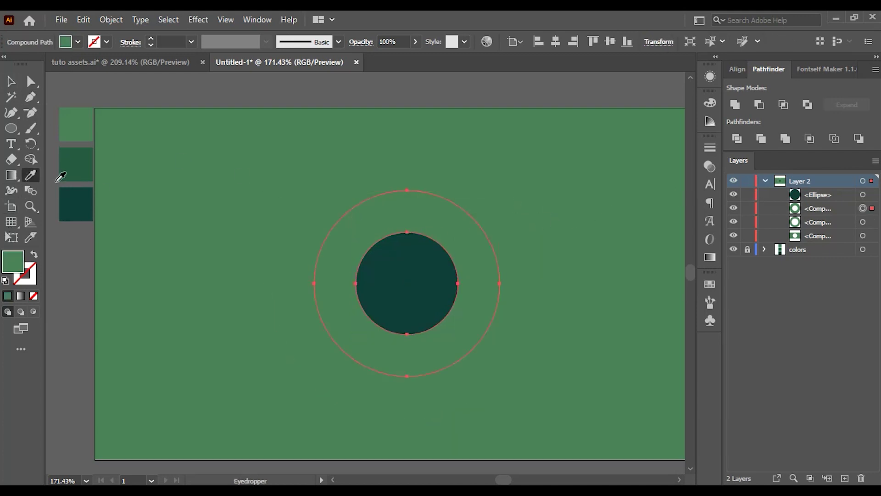
left_click(82, 171)
Change the background fill to the lighter green #6D9B77
left_click(11, 81)
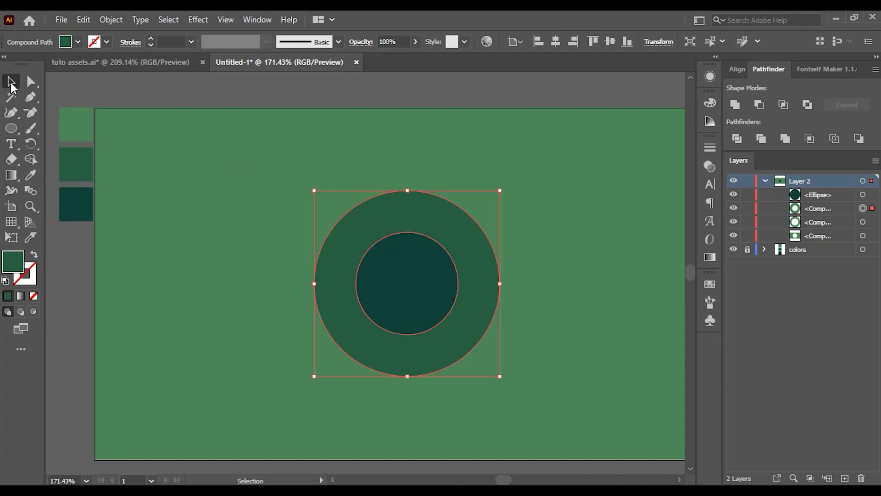
left_click(284, 251)
double_click(13, 261)
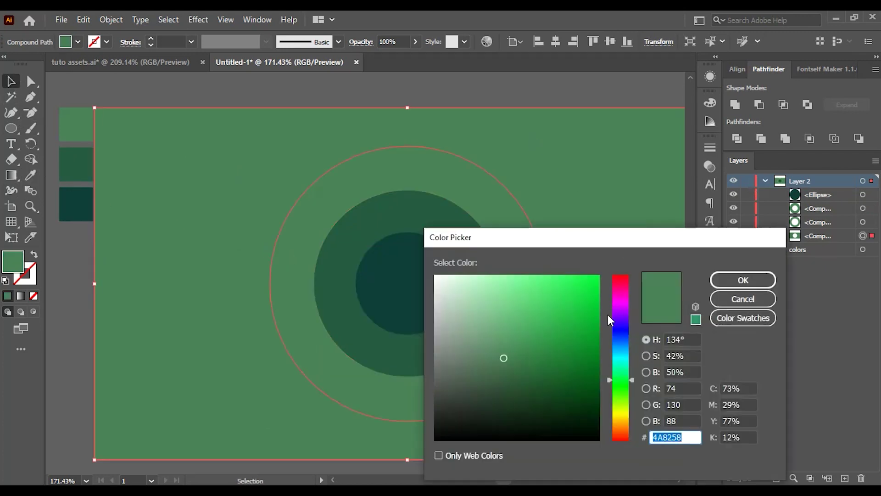
left_click_drag(507, 356, 484, 339)
left_click(736, 283)
key("ctrl+shift+a")
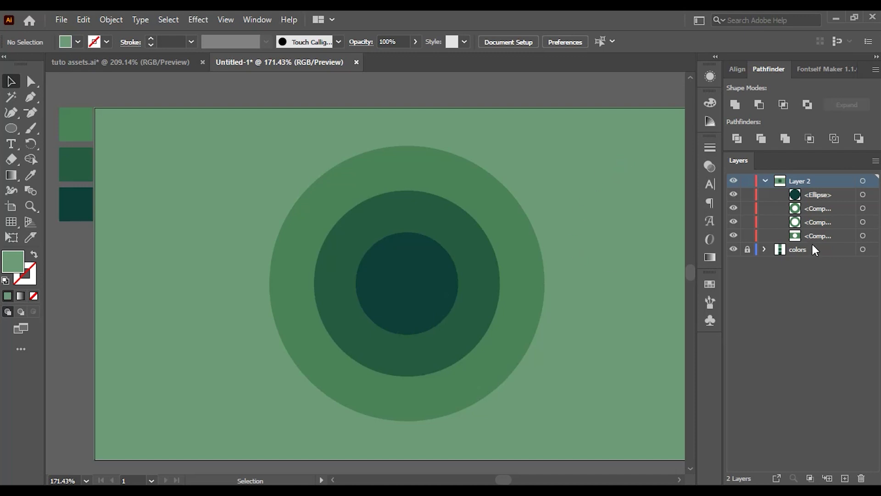
Move the ring compound paths above the centre ellipse in Layers, then switch to tuto assets.ai
left_click_drag(809, 236, 806, 194)
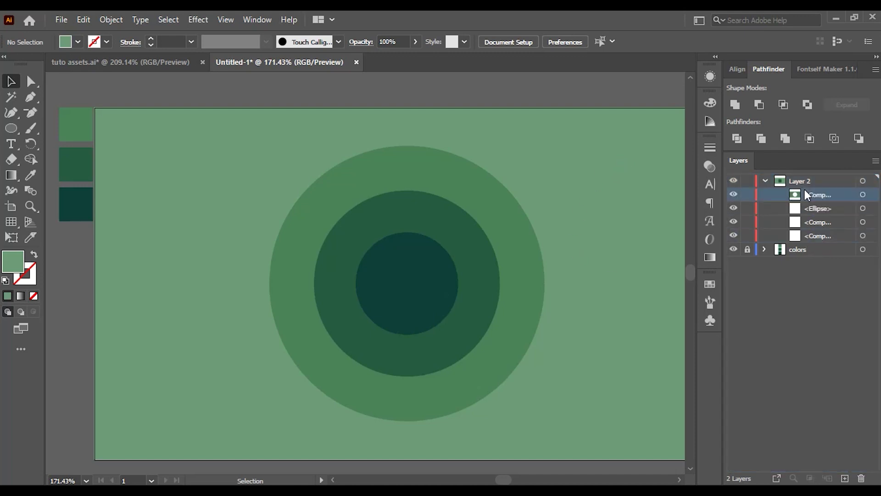
left_click_drag(811, 235, 806, 209)
left_click(807, 234)
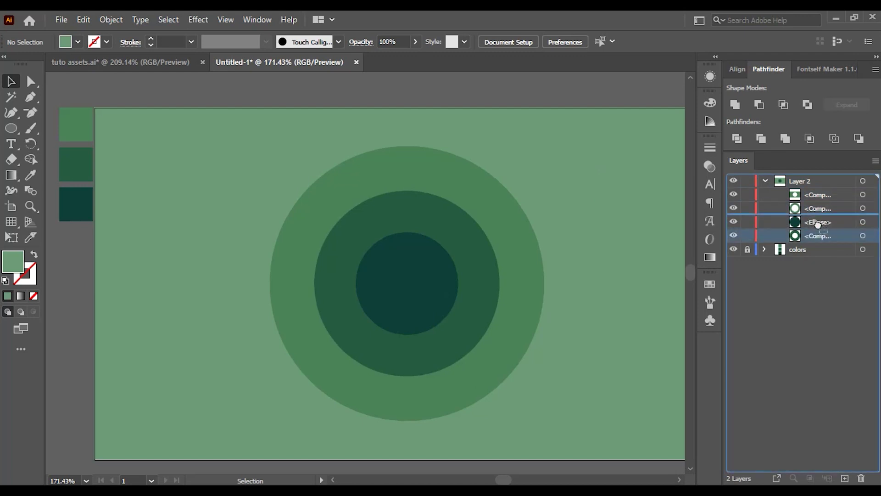
left_click(154, 61)
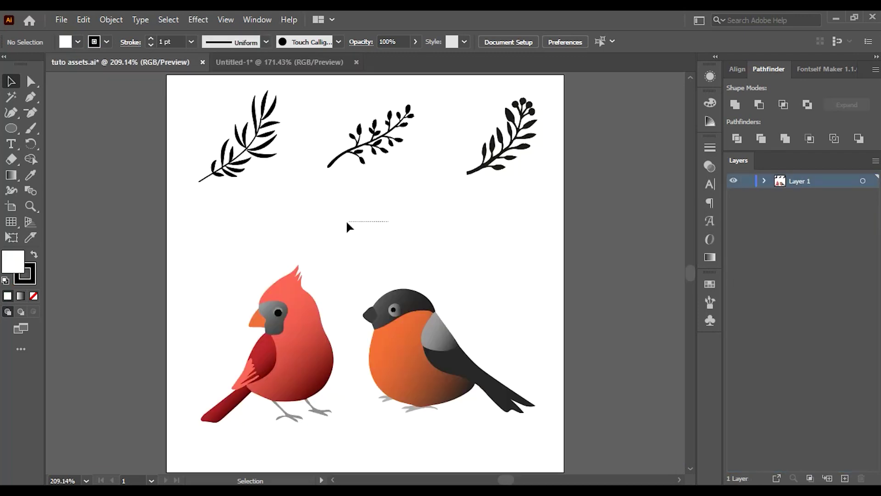
Bring the three leafy branches and the bullfinch into the illustration
left_click_drag(475, 174, 420, 187)
left_click_drag(191, 114, 283, 134)
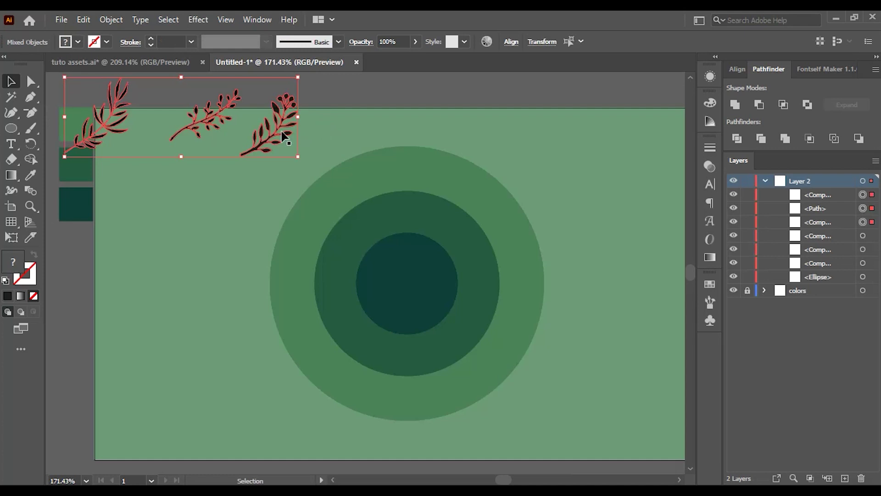
left_click(162, 64)
left_click_drag(409, 345, 443, 273)
left_click(439, 100)
Rotate and position a branch beneath the bullfinch
left_click_drag(271, 124, 311, 262)
left_click_drag(207, 117, 340, 349)
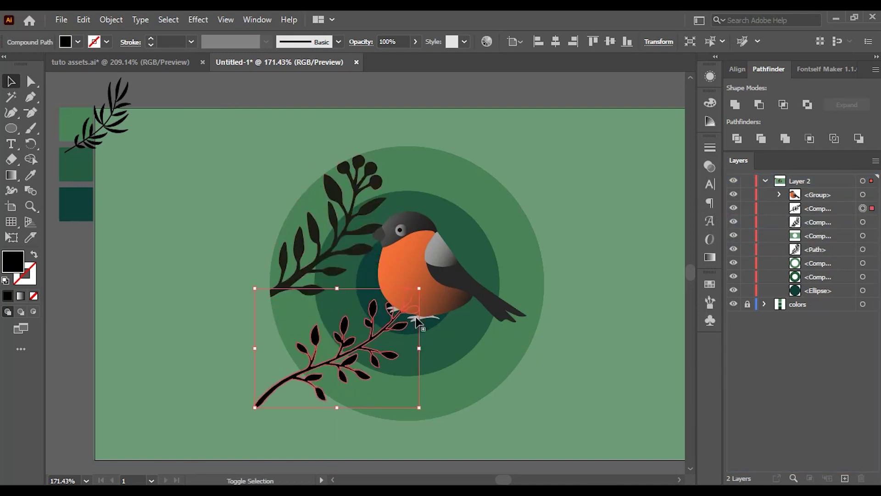
right_click(364, 315)
left_click_drag(425, 283, 521, 364)
mouse_move(393, 235)
left_click(573, 355)
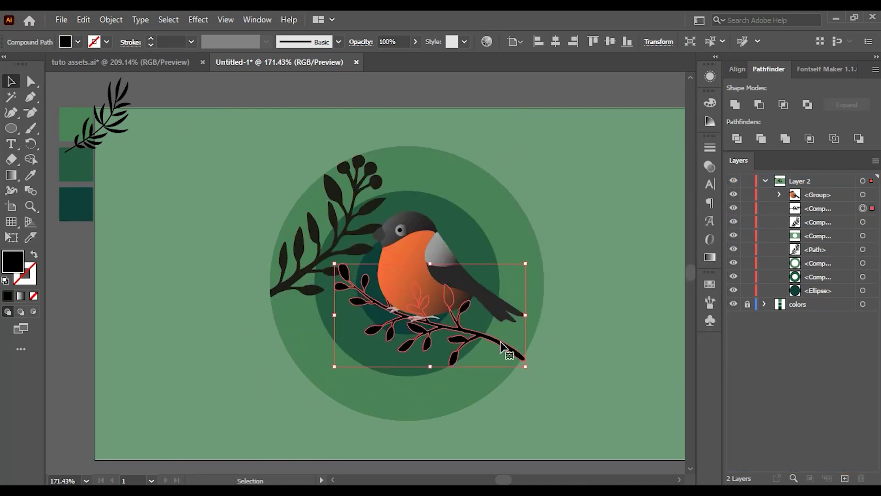
left_click(321, 239)
Enlarge a branch into a tall stem beside the bird, sent behind its tail
left_click_drag(816, 208, 817, 270)
left_click_drag(99, 117, 499, 239)
right_click(543, 146)
left_click(423, 310)
key("Return")
left_click_drag(532, 271, 517, 394)
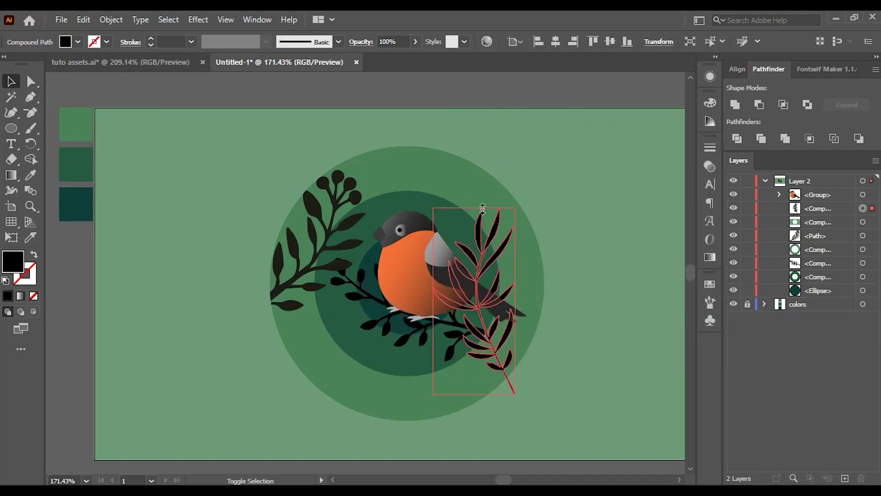
left_click_drag(477, 276, 480, 216)
key("ctrl+[")
key("ctrl+[")
left_click(511, 140)
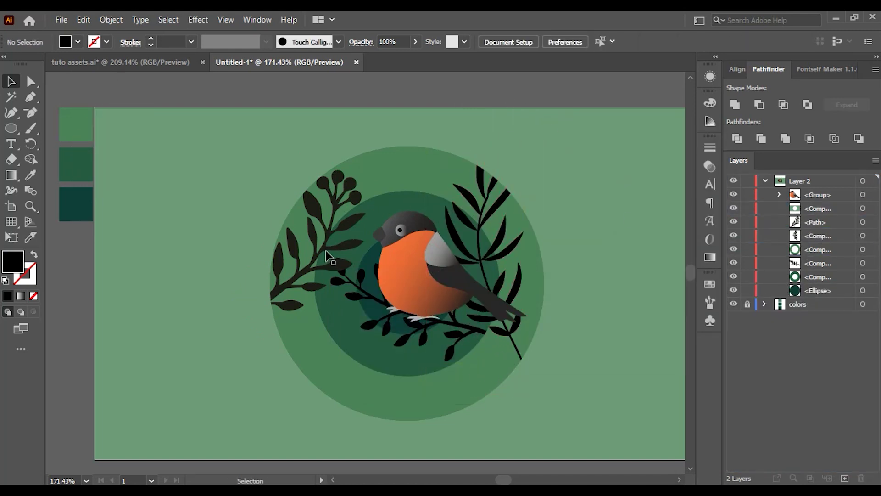
Place a rotated branch copy along the lower part of the rings
left_click_drag(329, 257, 270, 332)
key("ctrl+[")
key("ctrl+[")
key("ctrl+[")
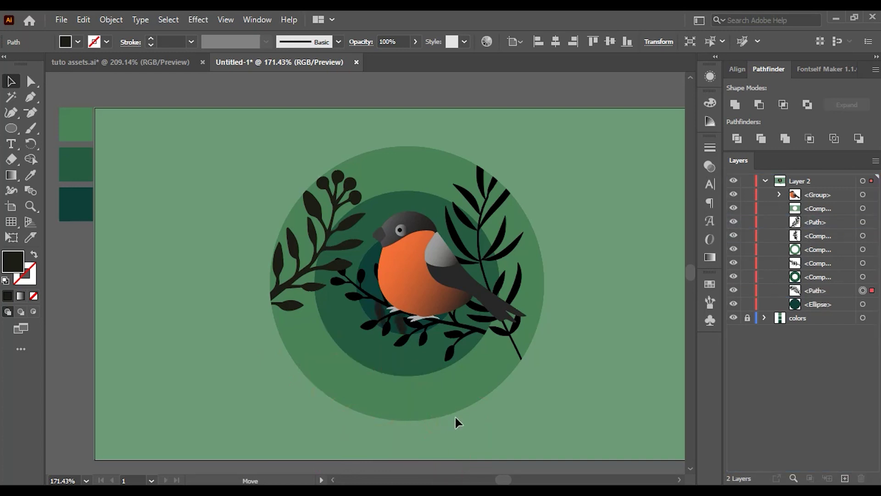
mouse_move(455, 417)
left_mouse_down()
mouse_move(461, 390)
mouse_move(438, 419)
left_mouse_up()
key("ctrl+]")
key("ctrl+]")
key("ctrl+]")
left_click(356, 97)
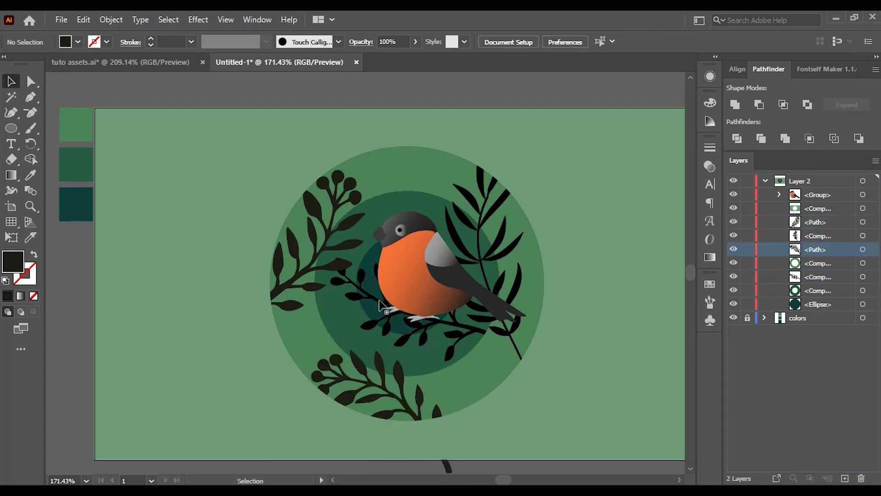
left_click(342, 197)
Add a Multiply drop shadow to the bullfinch with 15 px offsets and 12 px blur
left_click(434, 262)
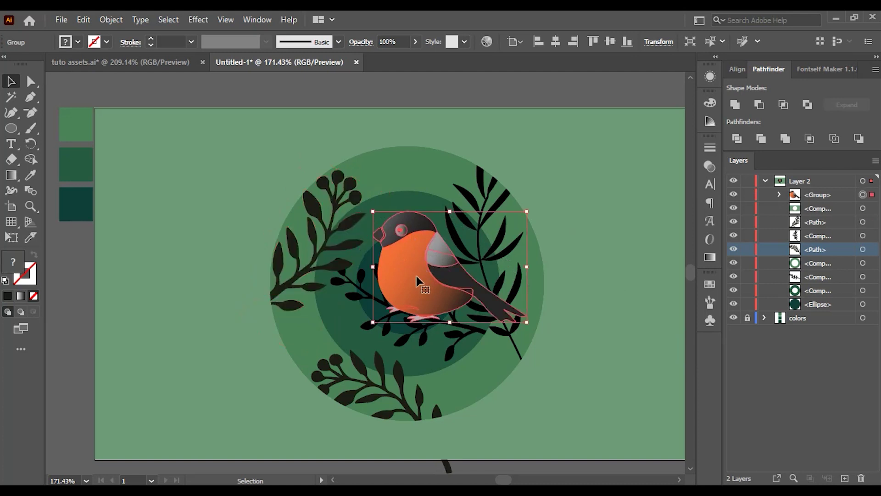
left_click(196, 19)
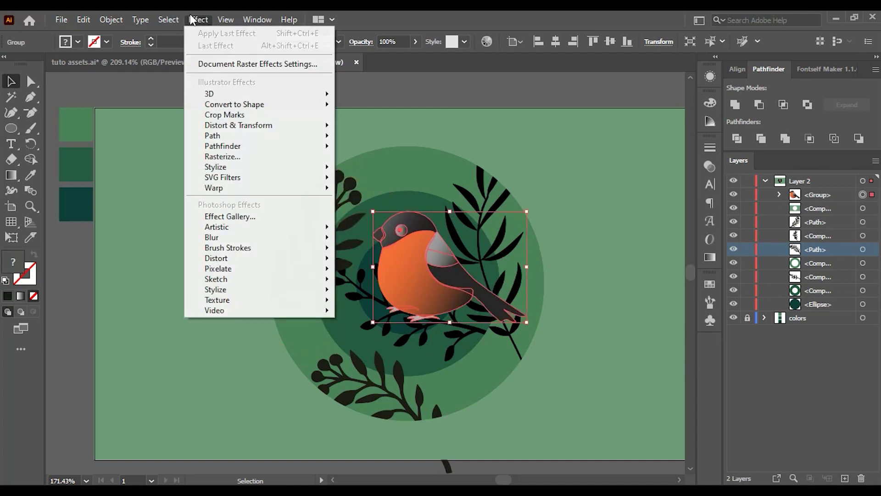
mouse_move(232, 167)
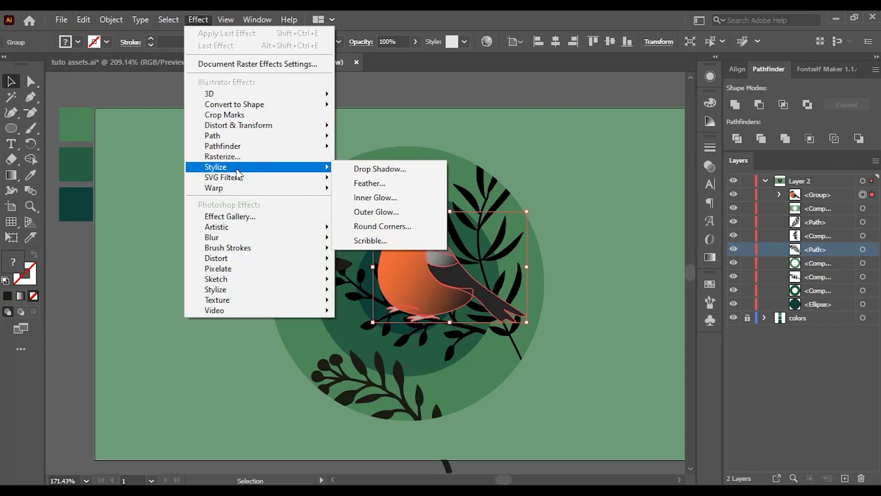
left_click(370, 175)
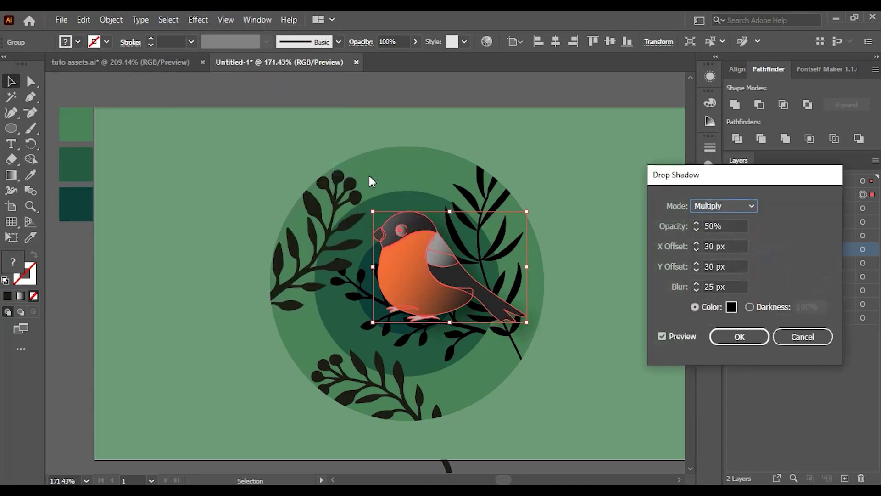
left_click_drag(713, 247, 707, 270)
type("15")
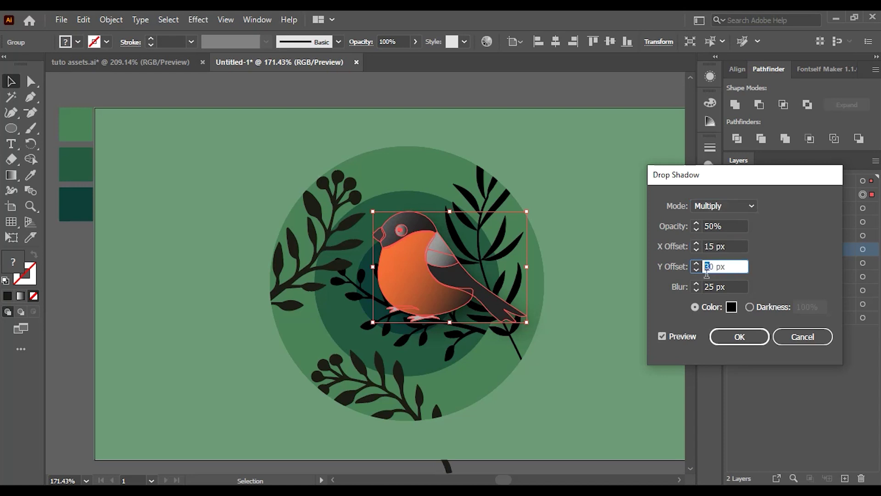
type("15")
left_click_drag(714, 288, 705, 288)
type("1")
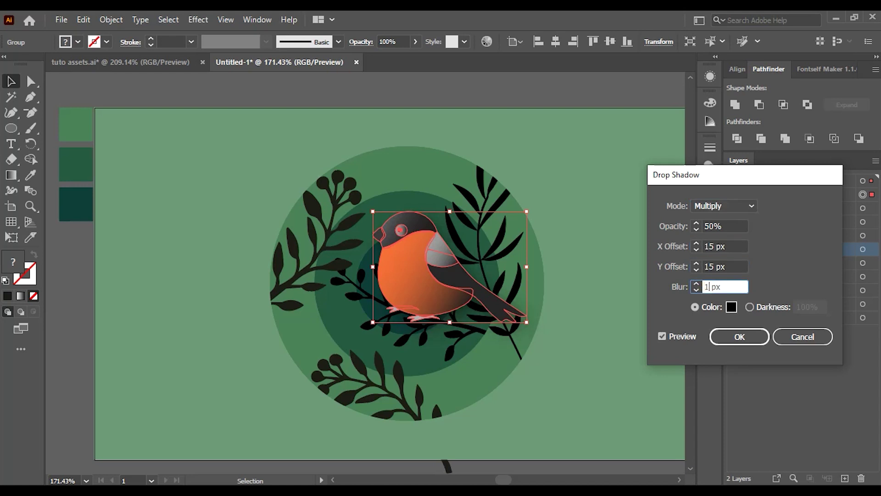
Confirm the bird's shadow and apply the same drop shadow to the upper-left branch
left_click(734, 337)
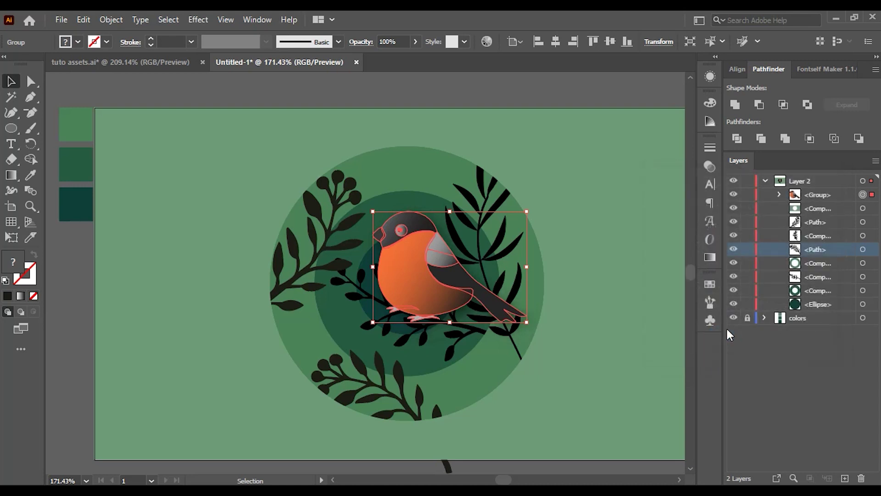
left_click(358, 200)
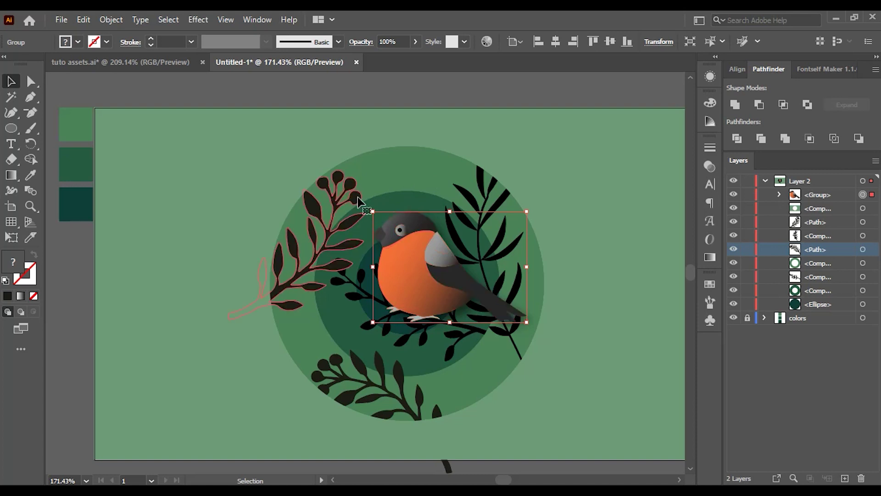
left_click(198, 19)
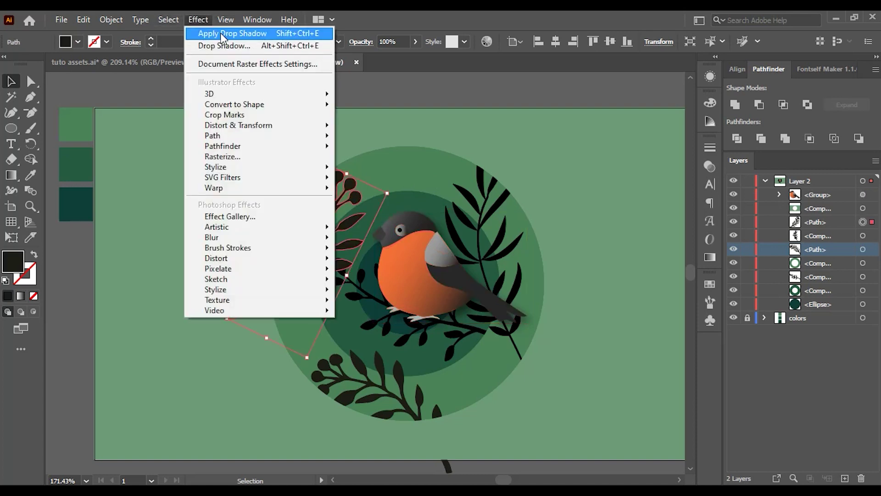
left_click(220, 33)
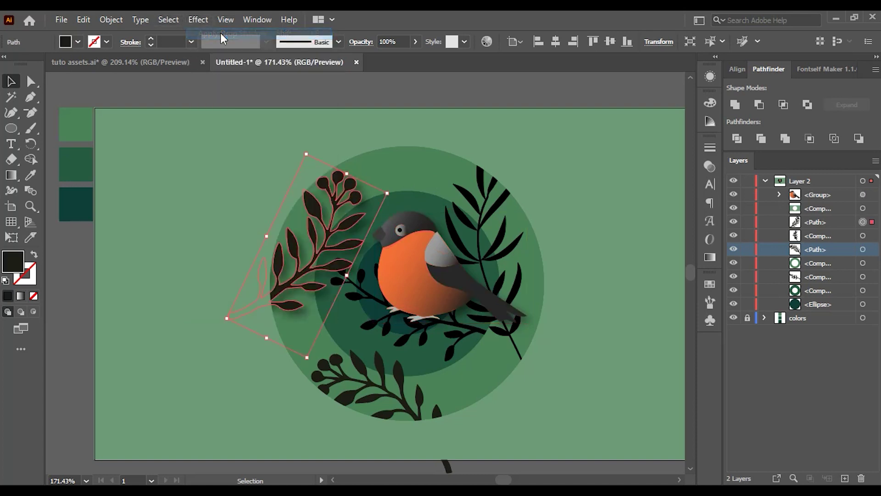
Apply the drop shadow to the lower, right and lower-left branches together
left_click(373, 327)
key("a")
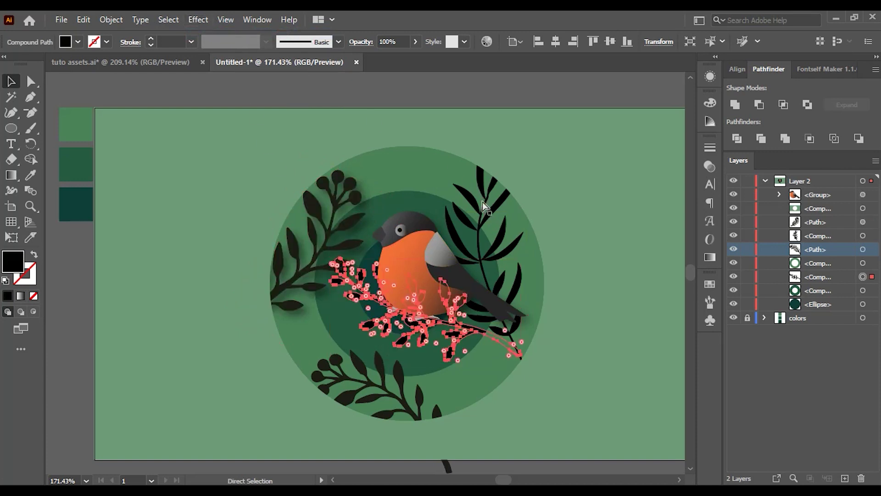
key("v")
left_click(454, 223, "shift")
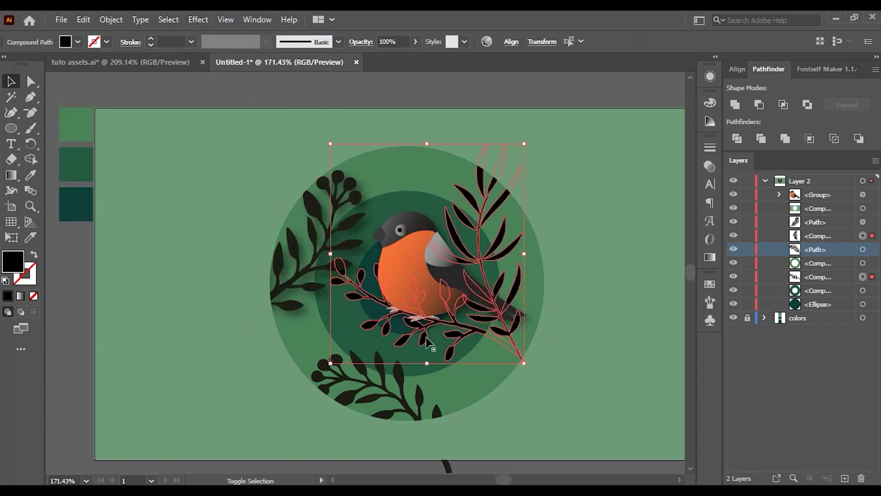
left_click(403, 373, "shift")
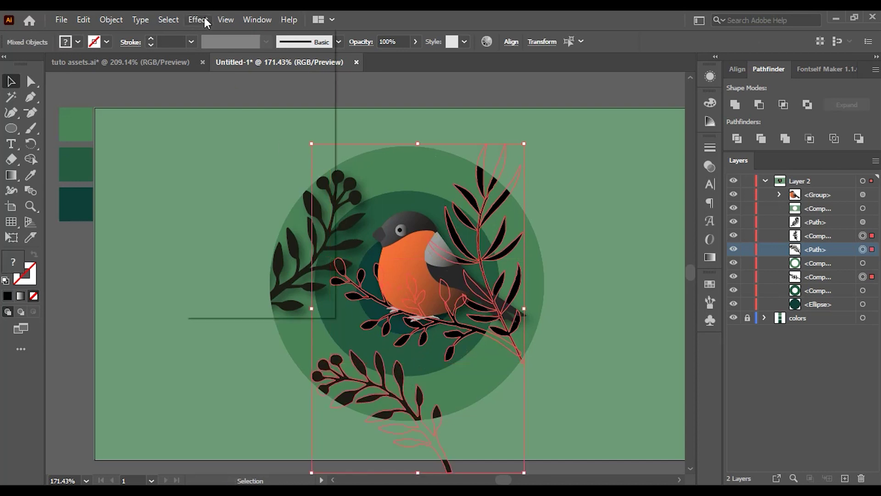
left_click(205, 18)
left_click(224, 31)
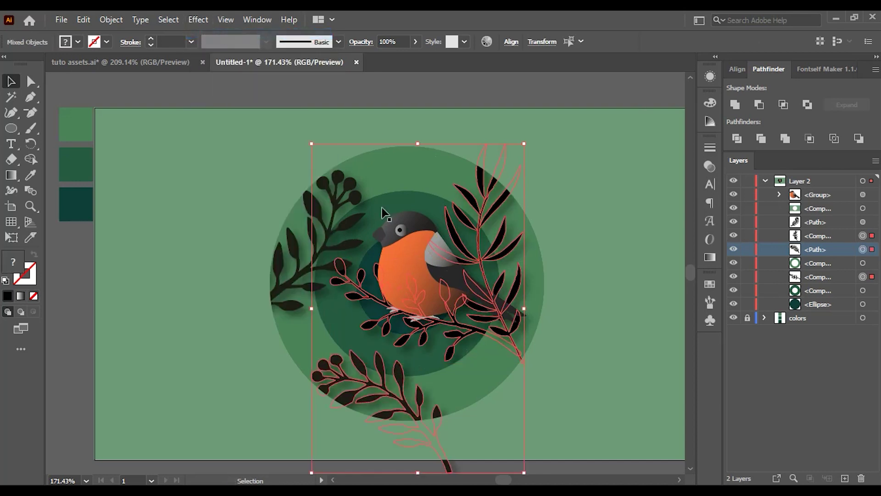
Apply the drop shadow to the background cutout and both green rings
left_click(275, 183)
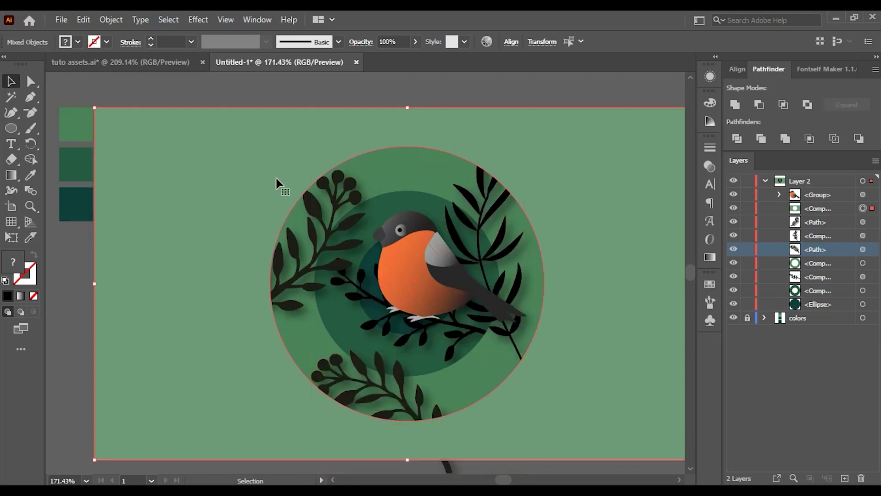
left_click(368, 179, "shift")
left_click(392, 215, "shift")
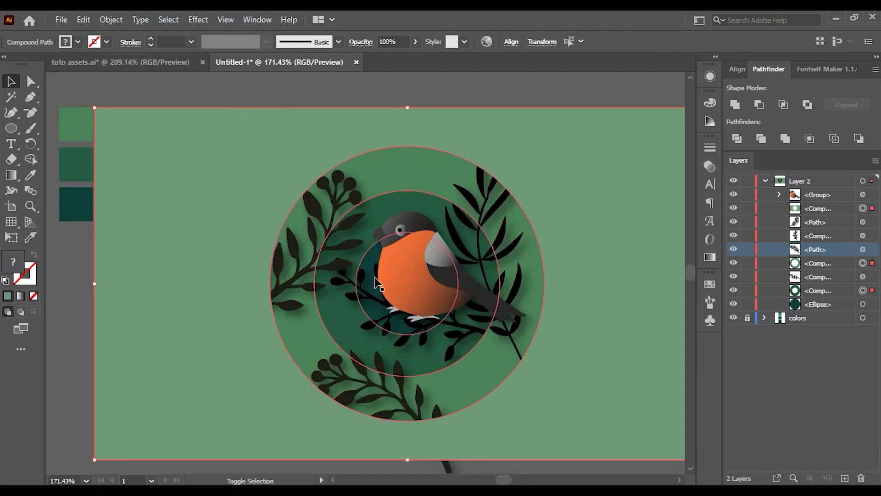
left_click(198, 19)
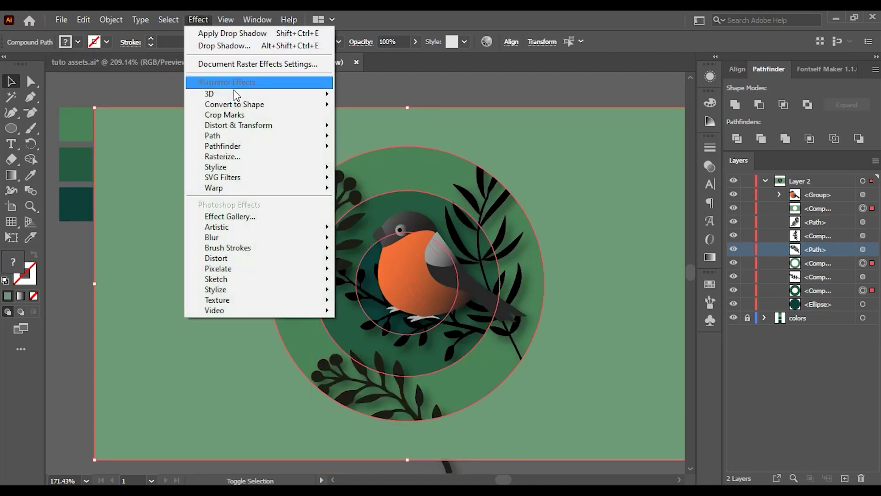
left_click(228, 33)
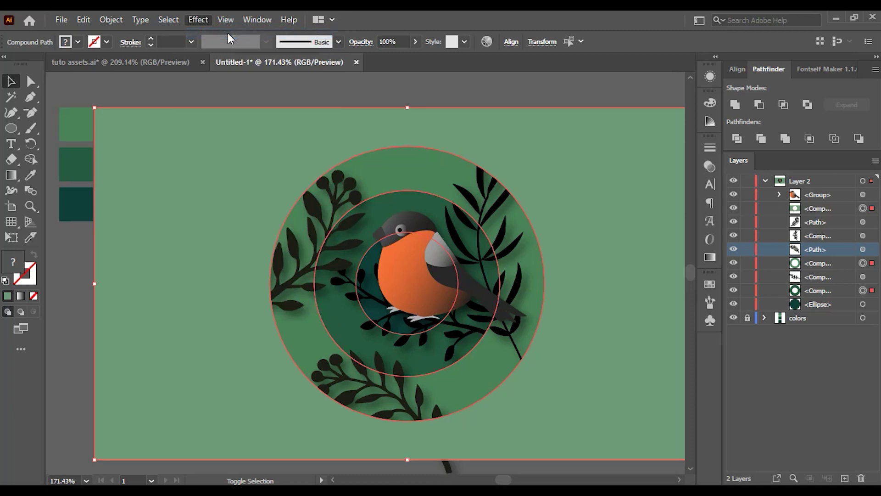
left_click(90, 248)
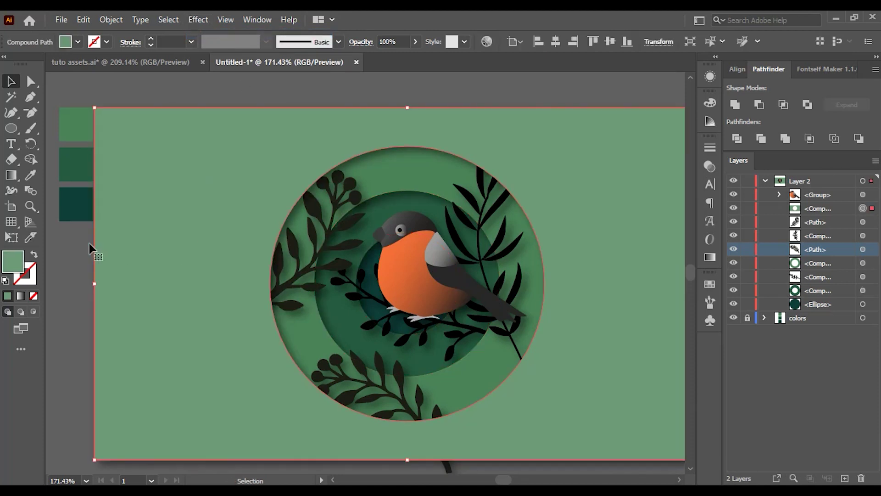
Make the background a freeform gradient with a light green top-left colour point
double_click(12, 175)
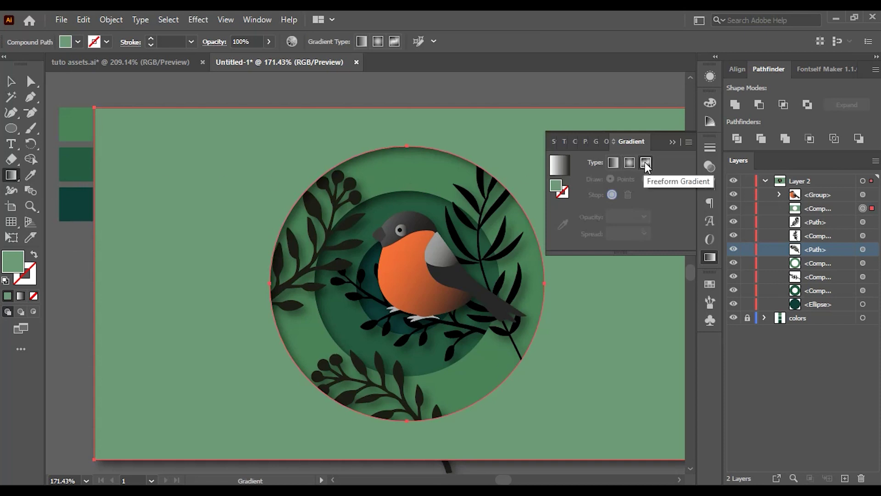
left_click(645, 162)
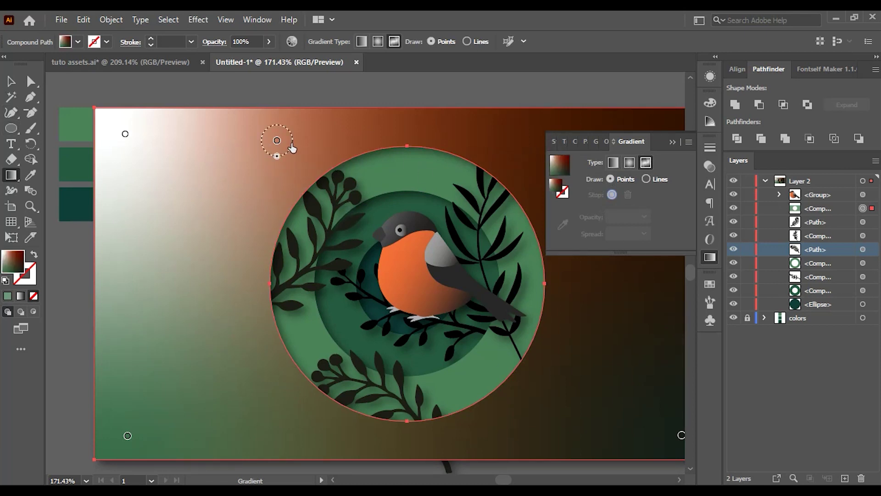
left_click(125, 134)
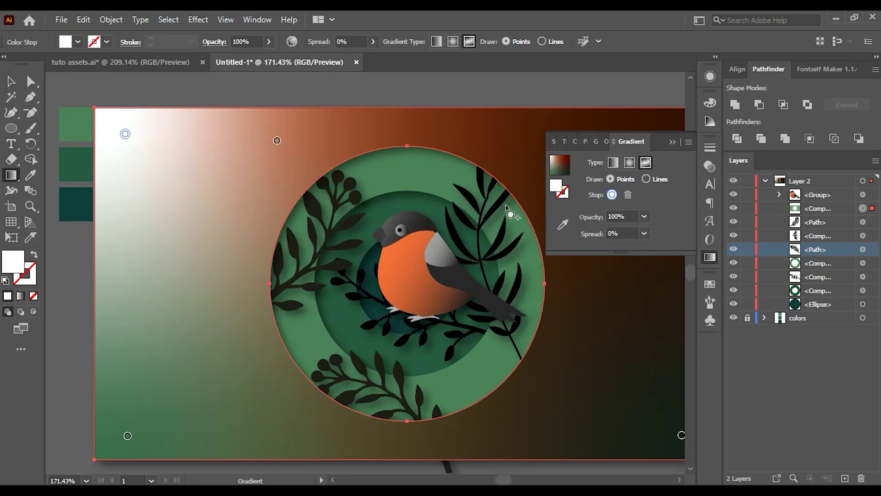
double_click(557, 186)
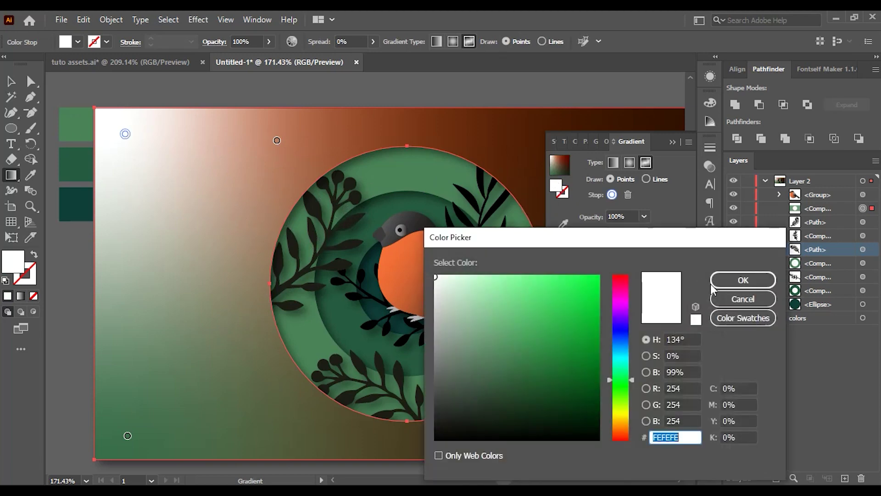
left_click(726, 300)
left_click(559, 227)
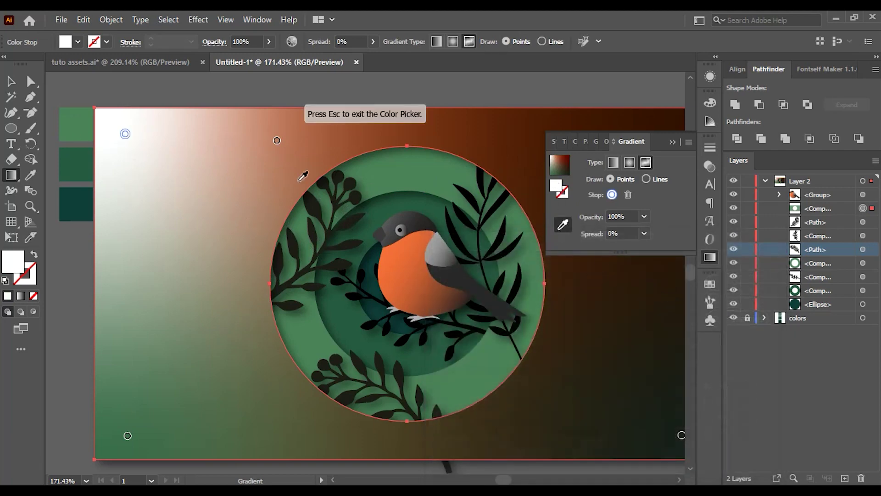
left_click(79, 137)
Give the second colour point dark teal and move it to the top-right corner
left_click(276, 140)
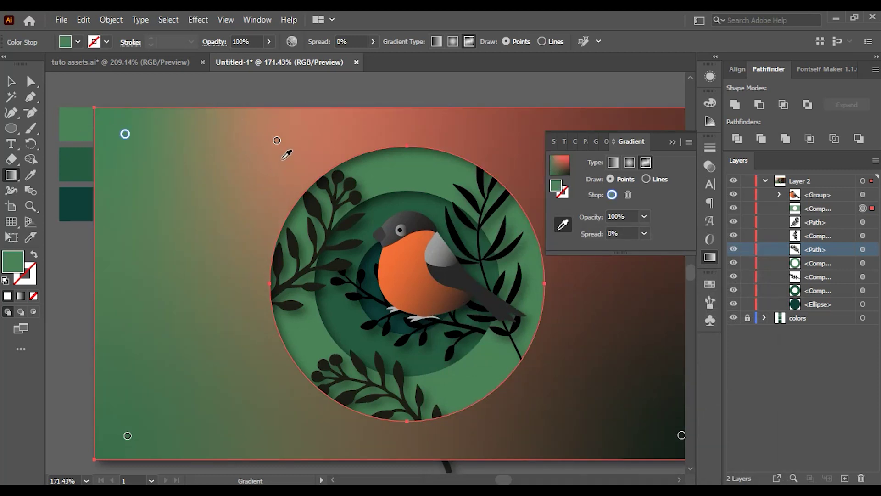
key("i")
left_click(76, 211)
left_click_drag(276, 140, 349, 65)
Nudge the bottom-left point and colour it dark teal; colour the bottom-right point medium green
left_click(128, 435)
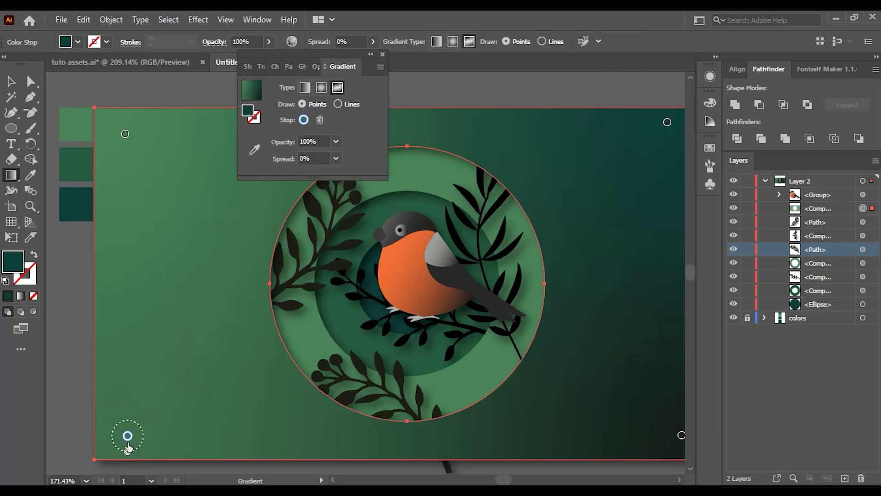
left_click_drag(128, 435, 119, 440)
key("i")
left_click(75, 205)
left_click(75, 163)
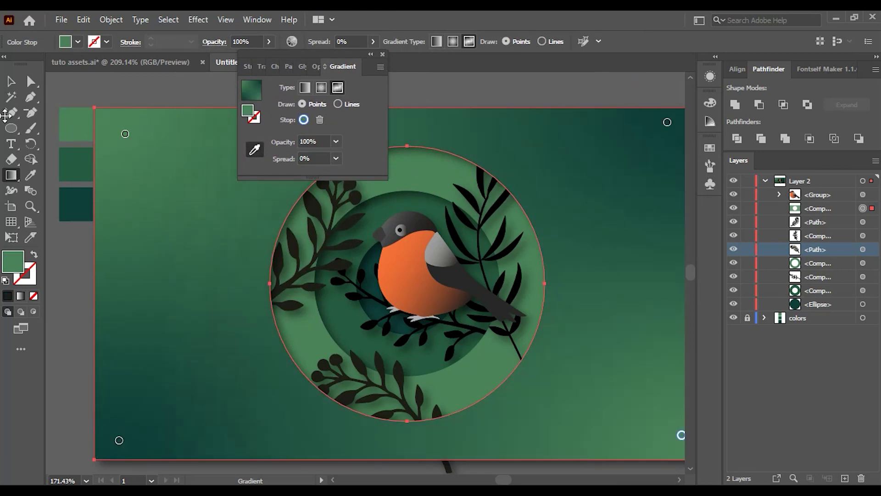
left_click(431, 91)
Recolour the bottom-left gradient point medium green with the eyedropper
left_click(138, 193)
left_click(11, 175)
key("i")
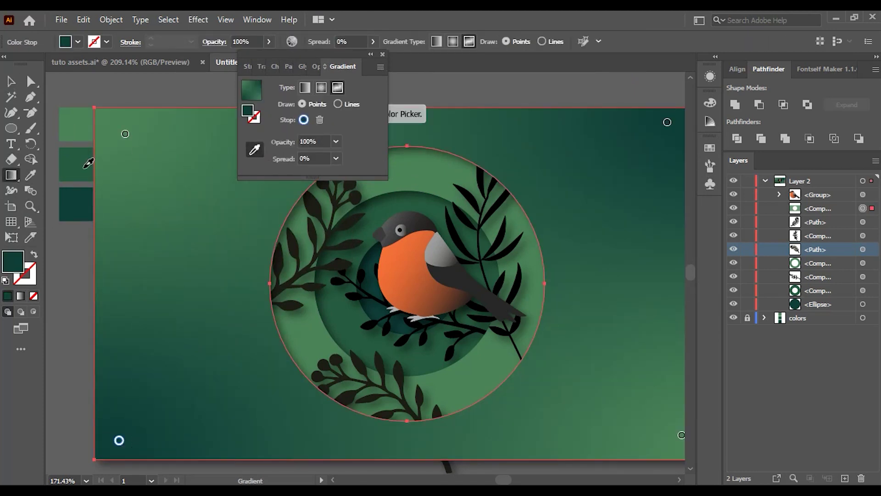
left_click(78, 163)
left_click(666, 121)
Set the top-right gradient point to medium green, then fill the right leaf branch light green
left_click(81, 170)
key("v")
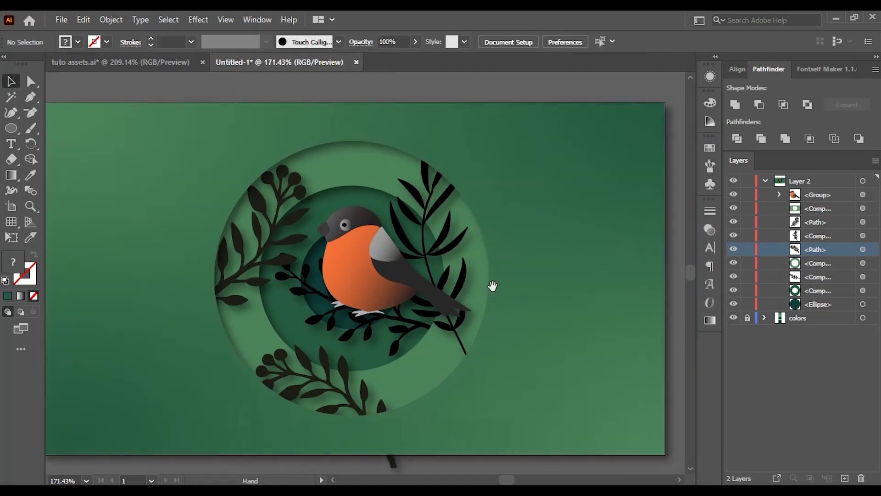
left_click(432, 217)
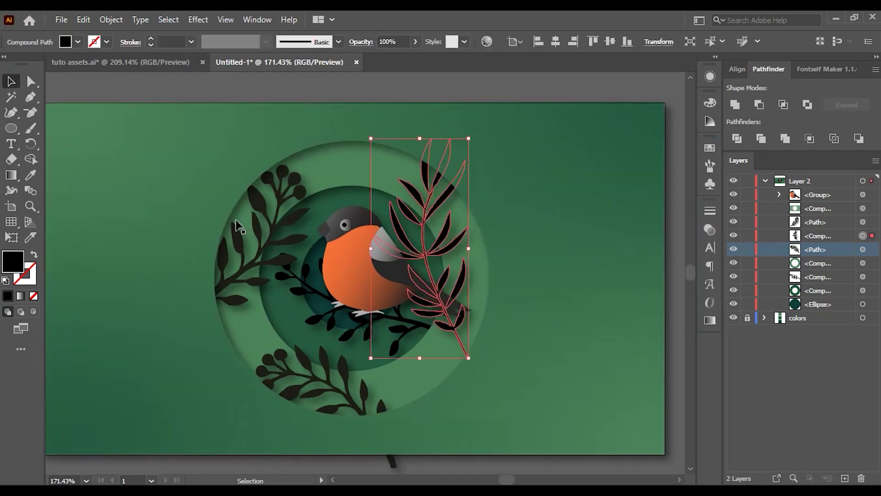
left_click_drag(153, 226, 252, 251)
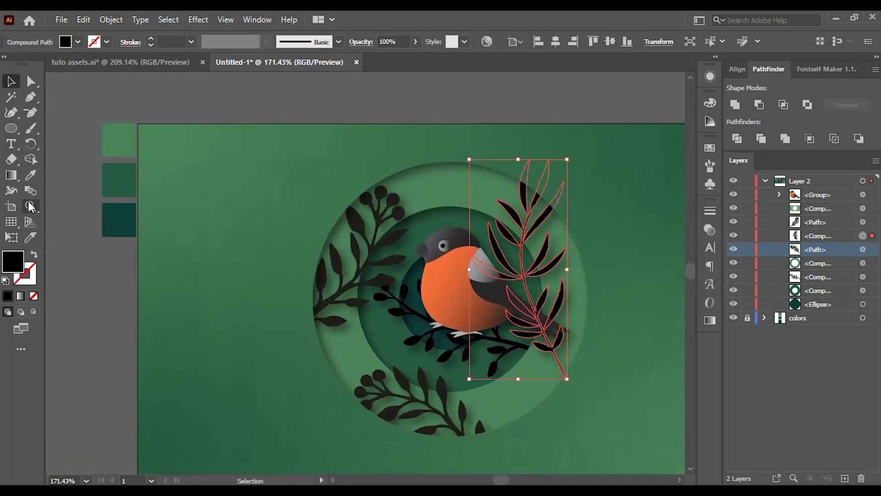
left_click(38, 175)
left_click(120, 151)
Recolour the upper-left branch green, the branch under the bird dark green, and the lower-left branch light green
left_click(358, 363)
left_click(38, 175)
left_click(240, 308)
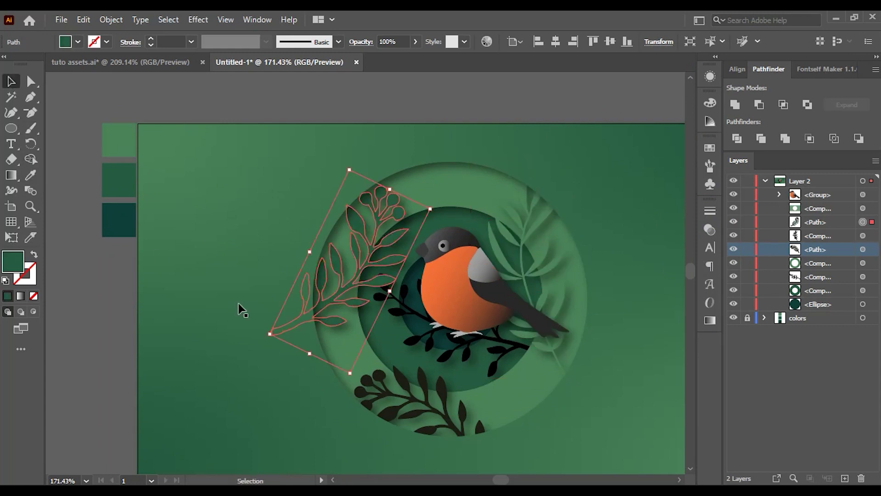
left_click(424, 349)
left_click(119, 219)
left_click(378, 389)
left_click(119, 140)
left_click(407, 415)
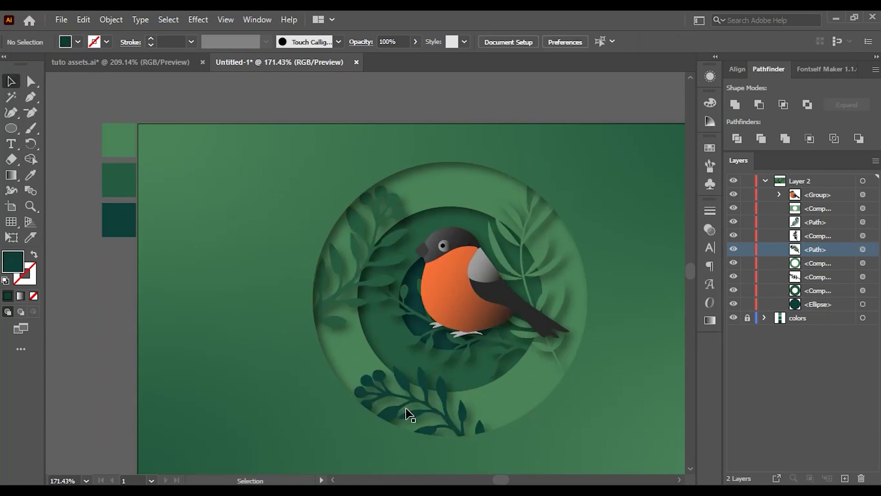
left_click_drag(341, 239, 254, 212)
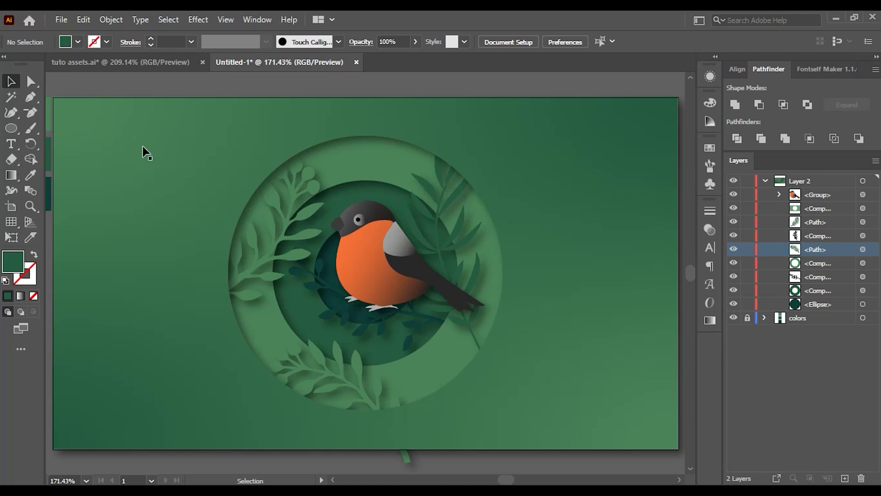